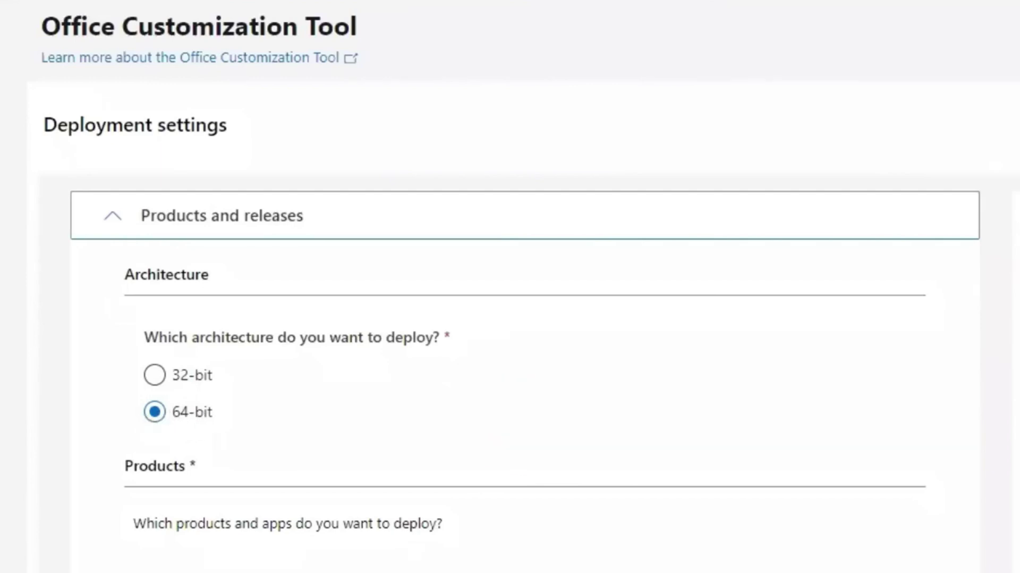
# Step: Choose Office LTSC Professional Plus 2021 - Volume License as the Office suite
pyautogui.scroll(-4, 524, 372)
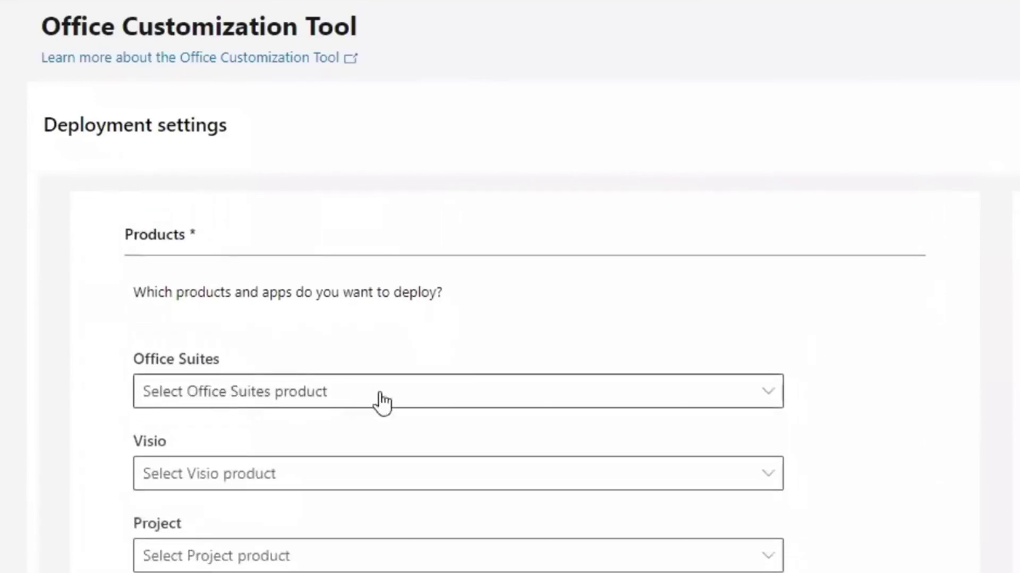
pyautogui.click(408, 397)
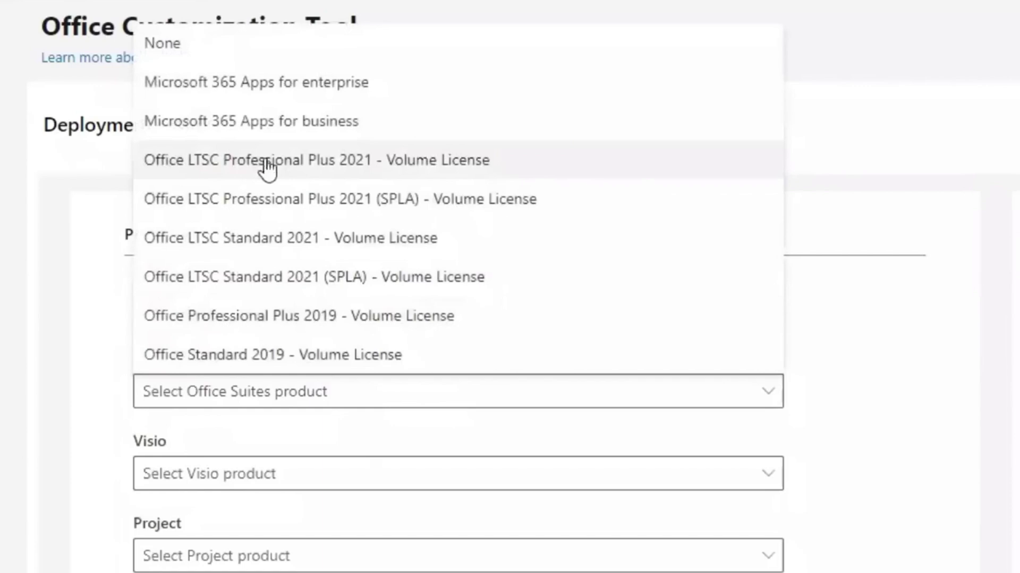
pyautogui.click(304, 167)
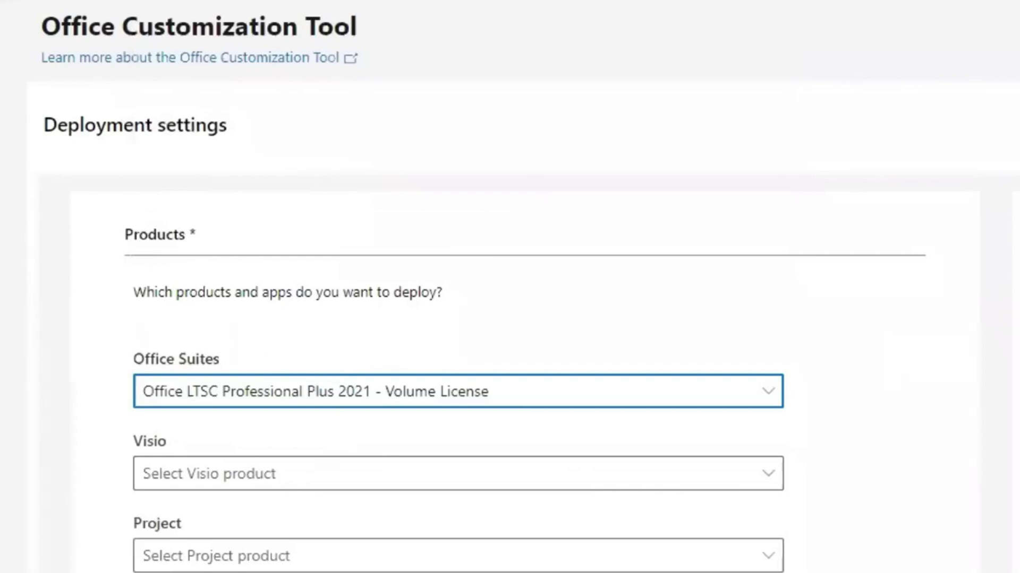
# Step: Add the Language pack as an additional product
pyautogui.scroll(-3, 457, 371)
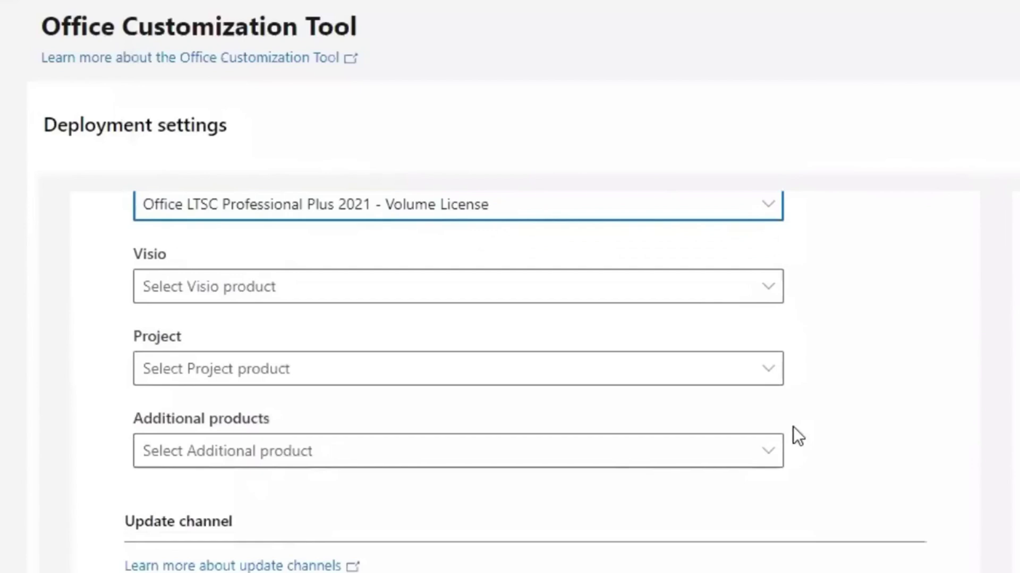
pyautogui.click(261, 462)
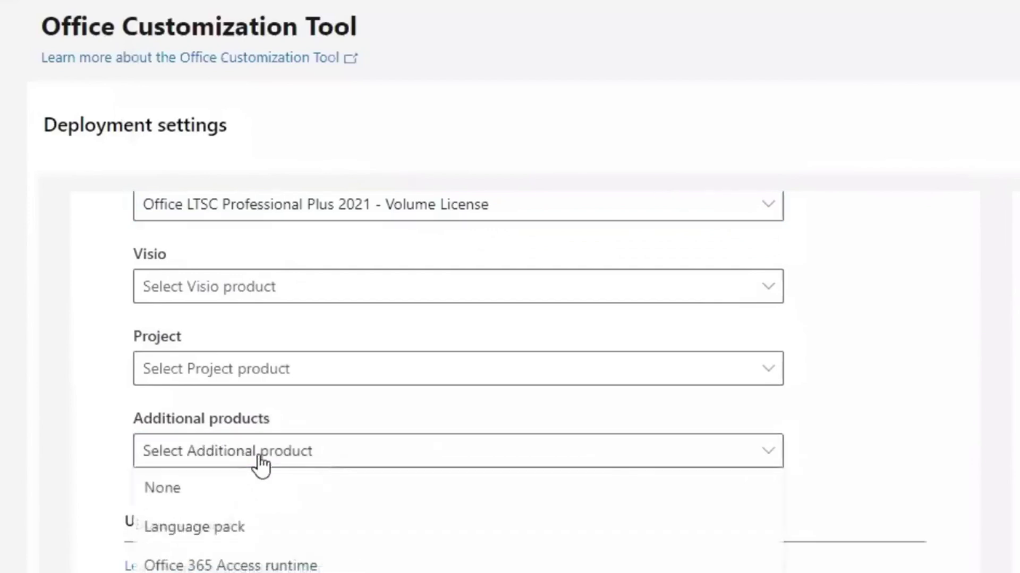
pyautogui.click(223, 528)
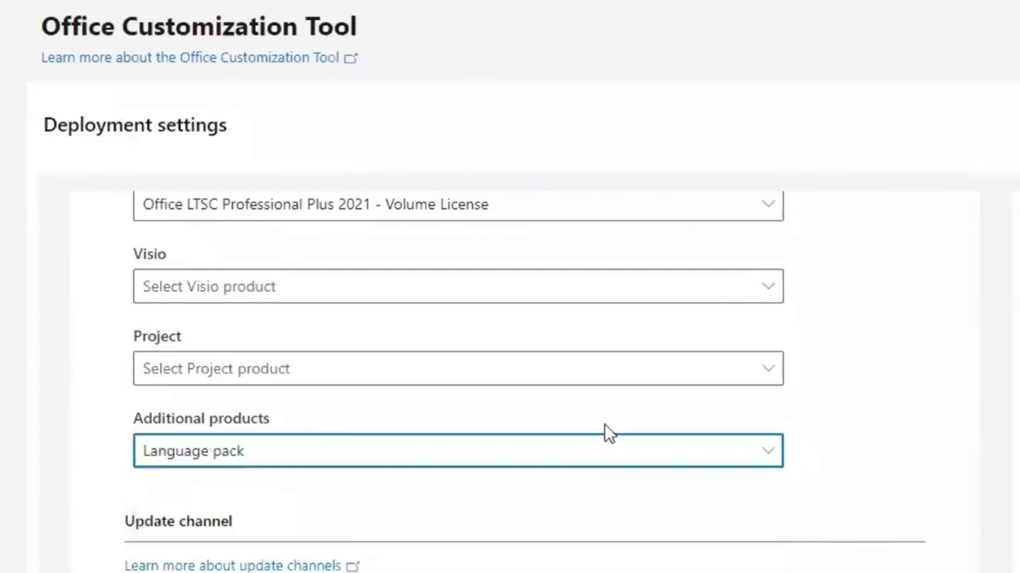
# Step: Switch Access off in the Apps list, keeping Skype for Business excluded and other apps on
pyautogui.scroll(-5, 524, 368)
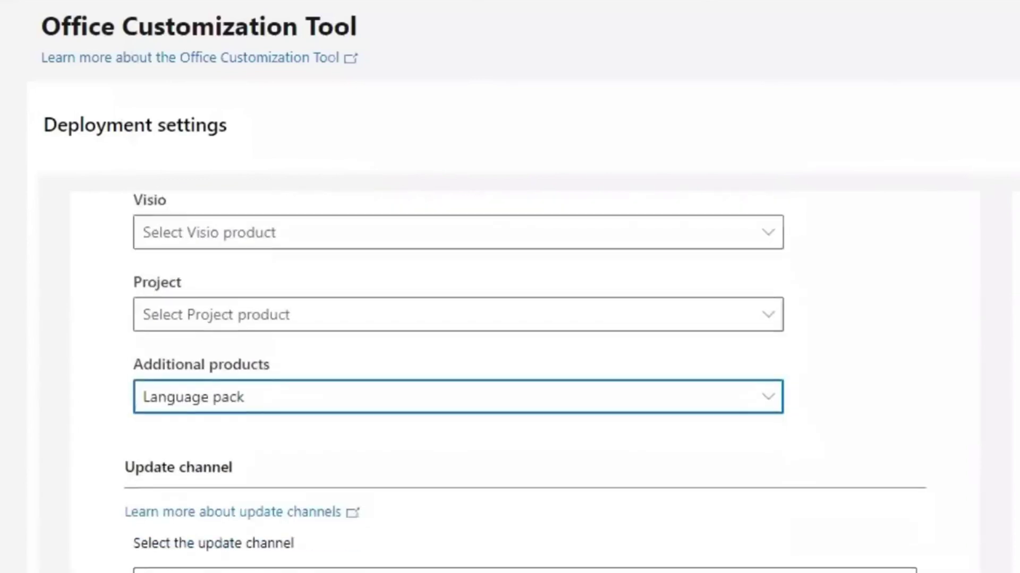
pyautogui.scroll(-2, 525, 368)
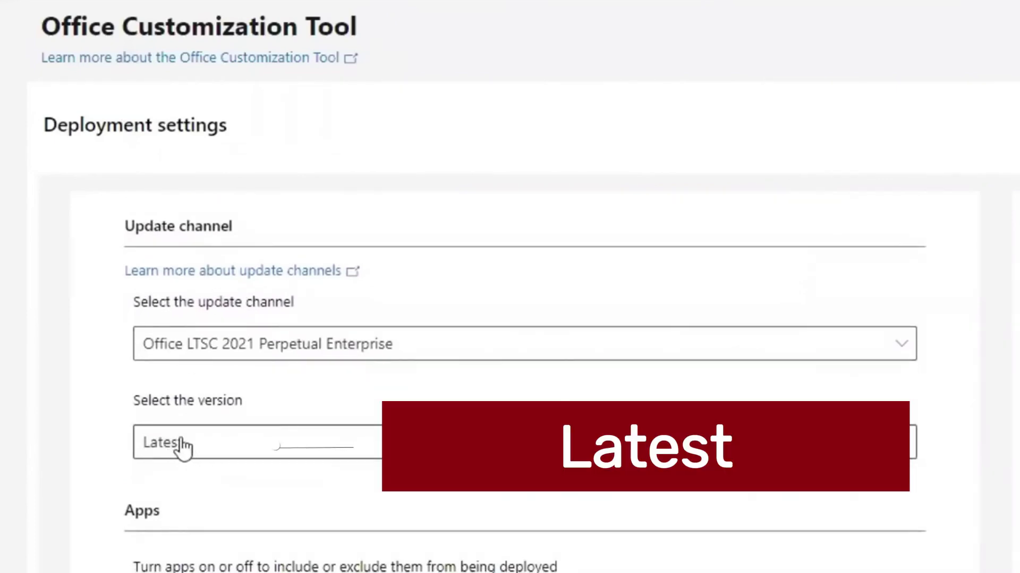
pyautogui.scroll(-4, 525, 382)
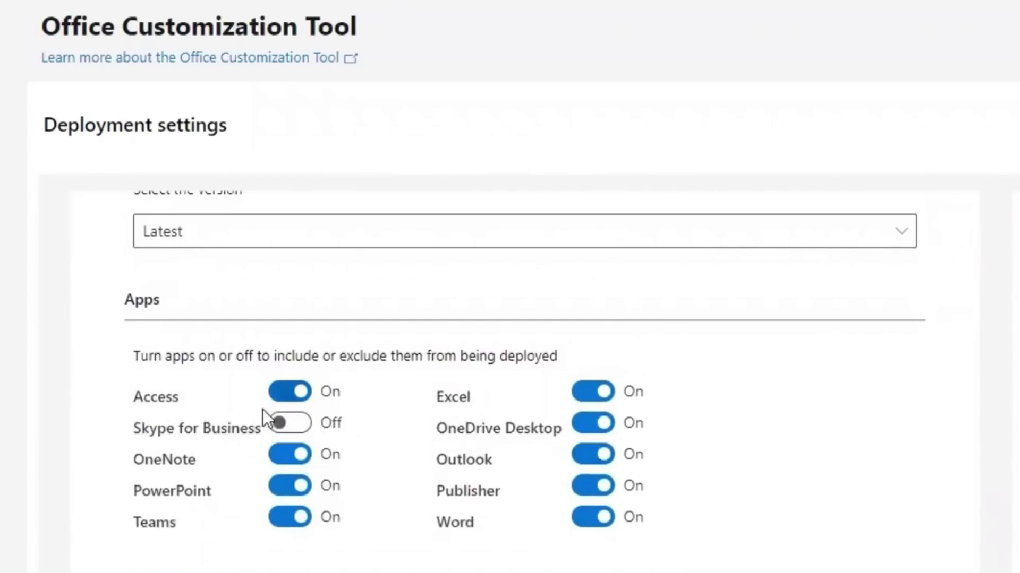
pyautogui.click(303, 404)
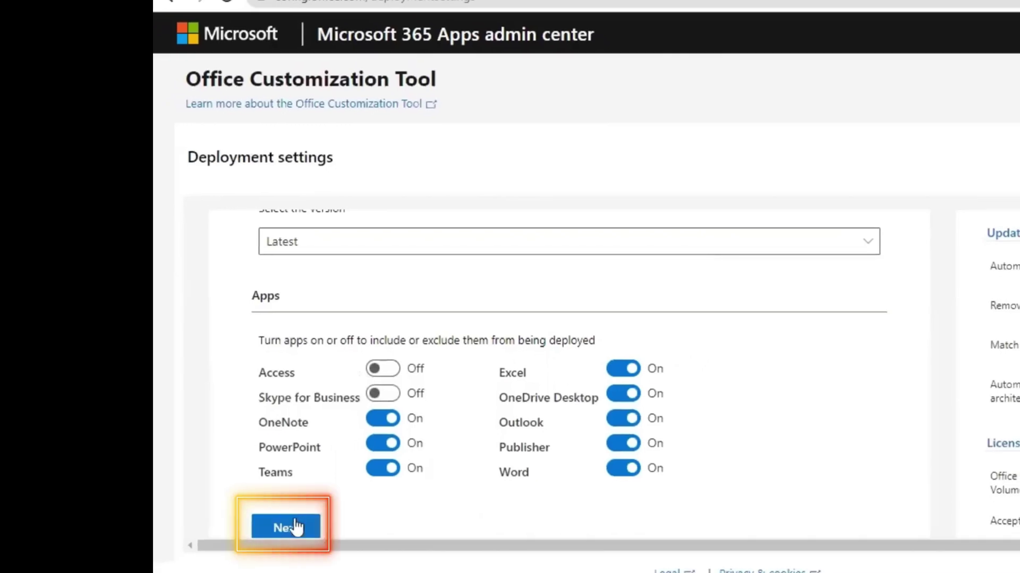
# Step: Continue to Language settings and set English (United States) as the primary language
pyautogui.click(296, 528)
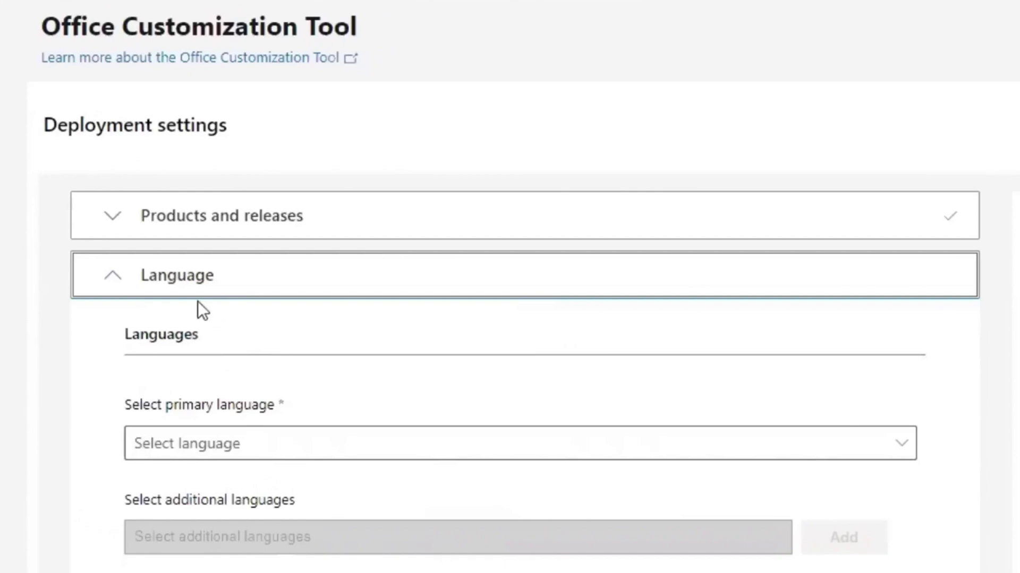
pyautogui.click(214, 449)
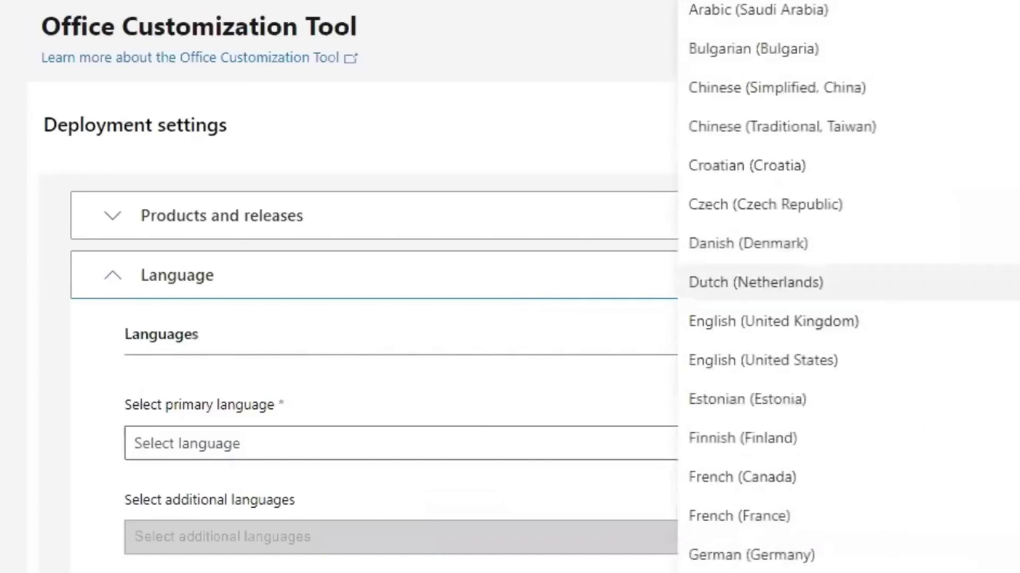
pyautogui.scroll(-7, 781, 305)
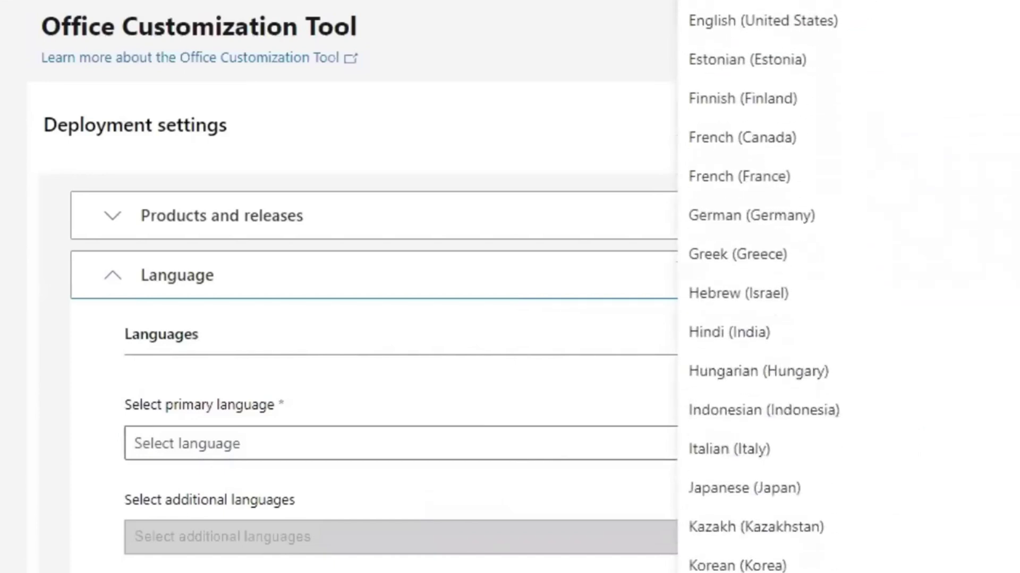
pyautogui.scroll(-4, 780, 287)
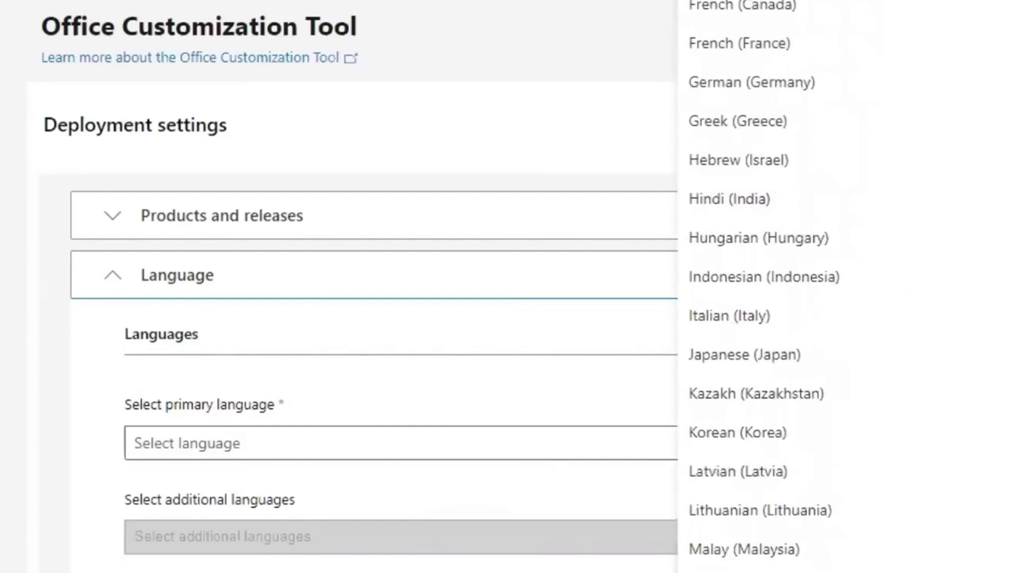
pyautogui.scroll(10, 780, 287)
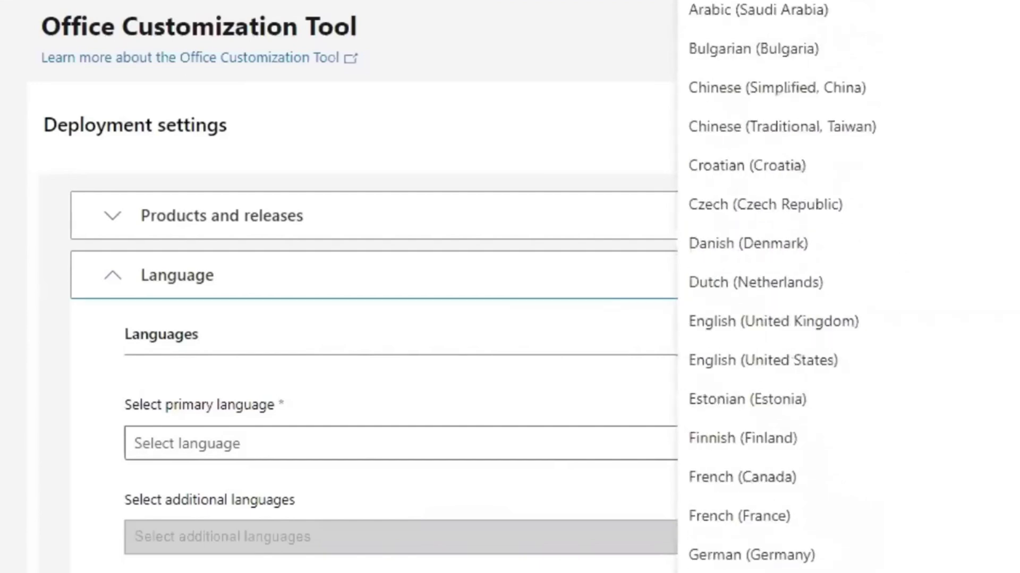
pyautogui.click(764, 360)
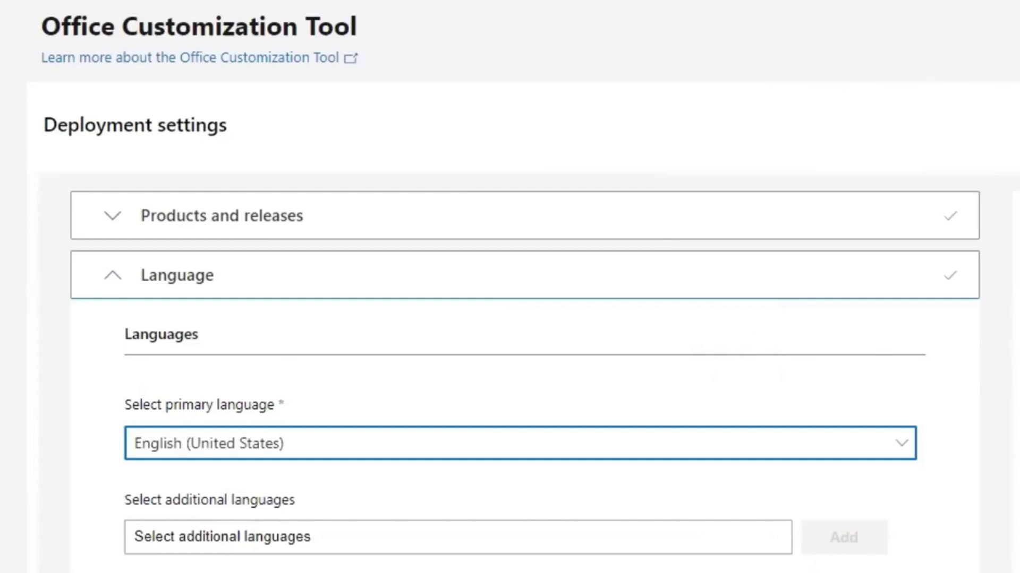
# Step: Look through the additional languages picker, then continue to the Installation options
pyautogui.scroll(-2, 801, 397)
pyautogui.click(642, 448)
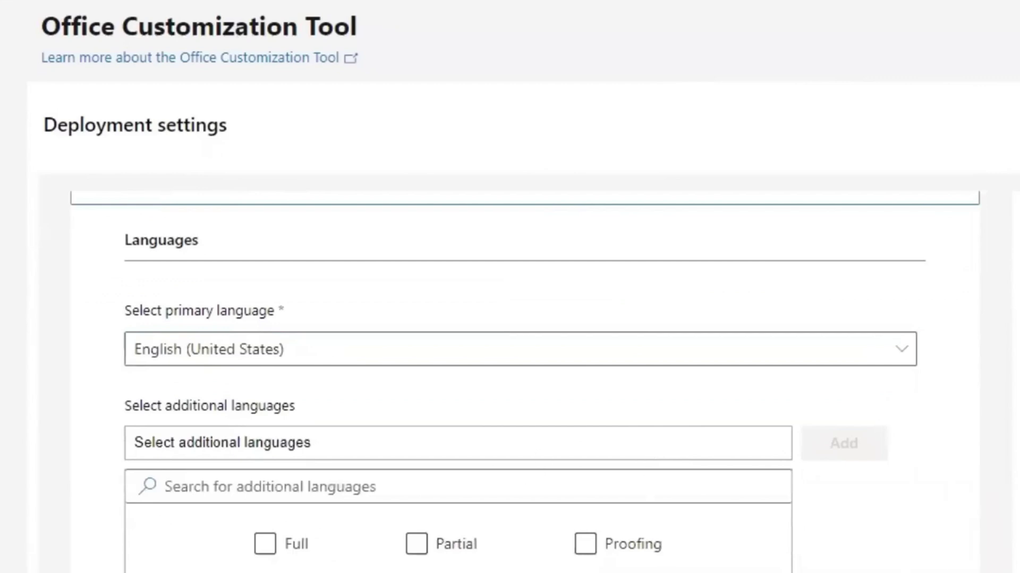
pyautogui.scroll(-5, 776, 407)
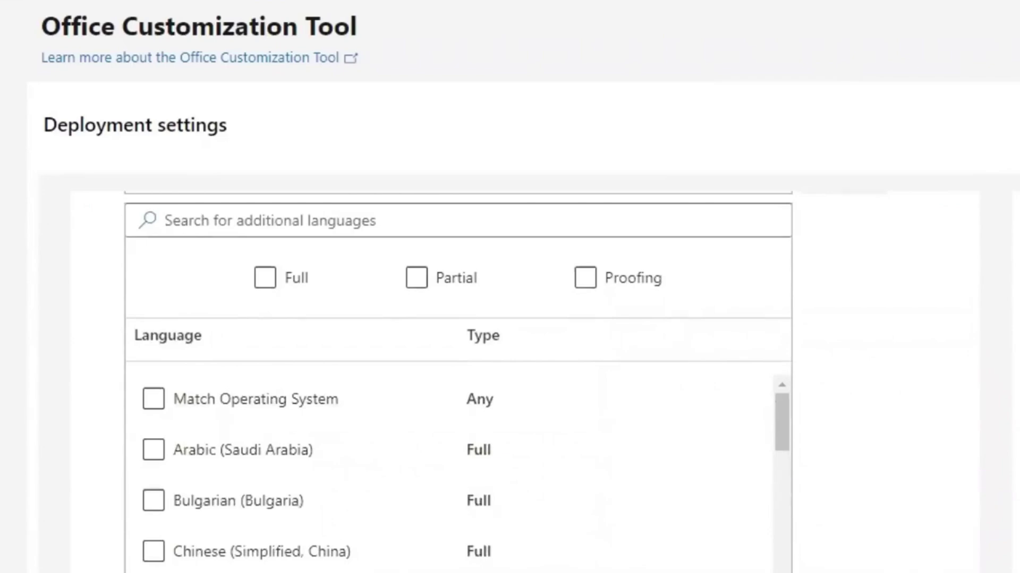
pyautogui.scroll(-10, 835, 423)
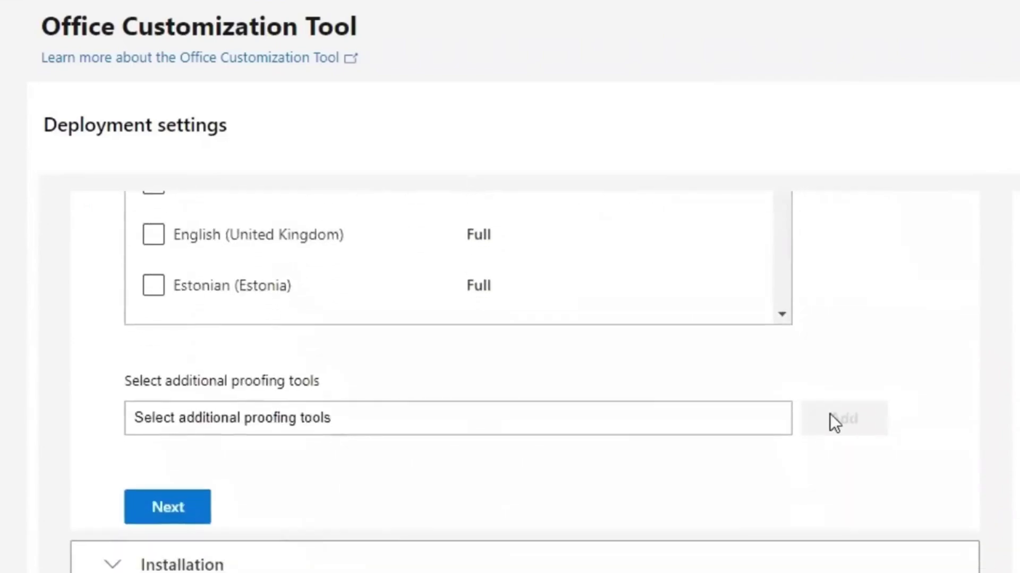
pyautogui.click(165, 509)
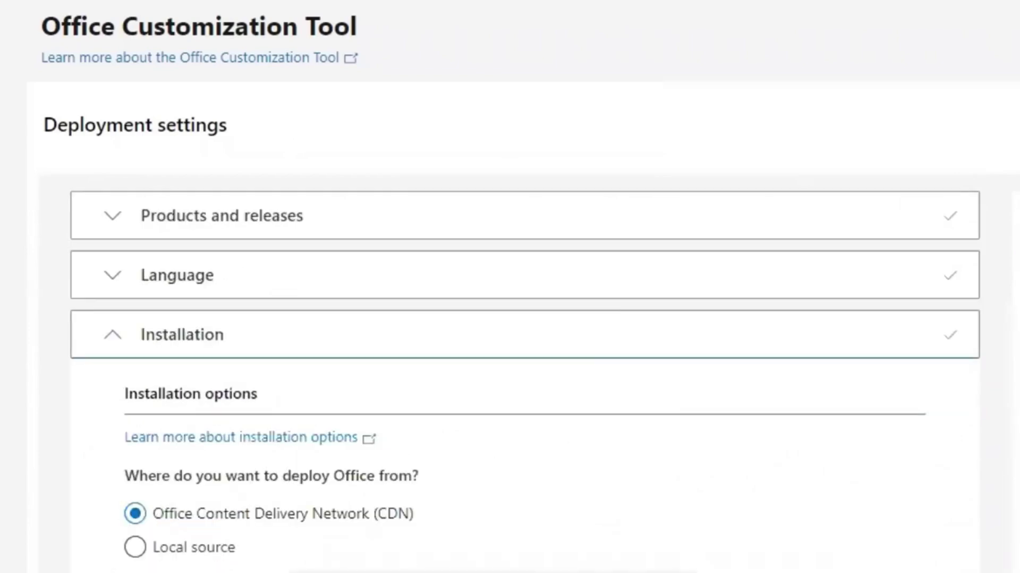
# Step: Keep the Office CDN as the installation source and continue to Update and upgrade
pyautogui.scroll(-4, 658, 457)
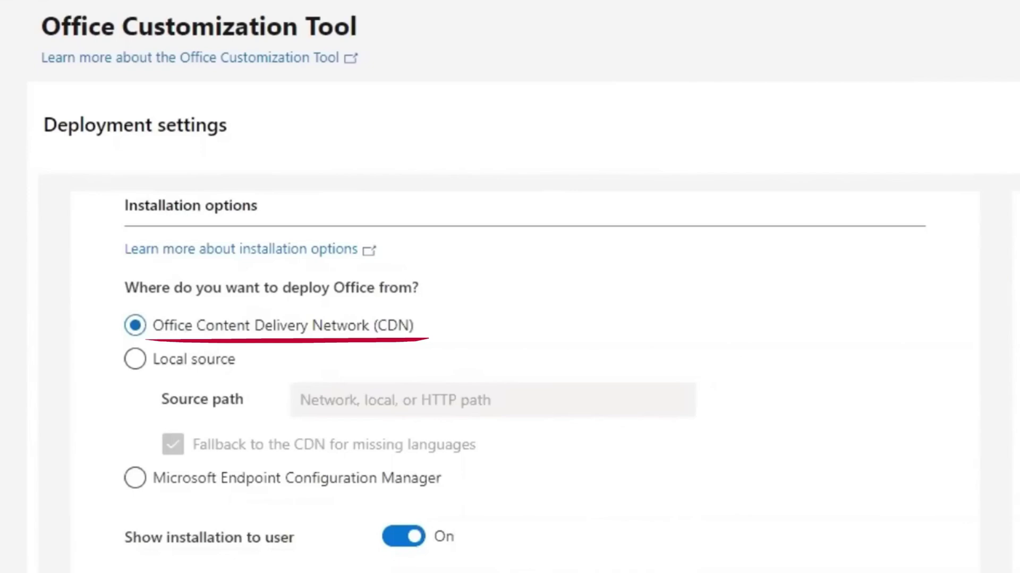
pyautogui.scroll(-4, 659, 381)
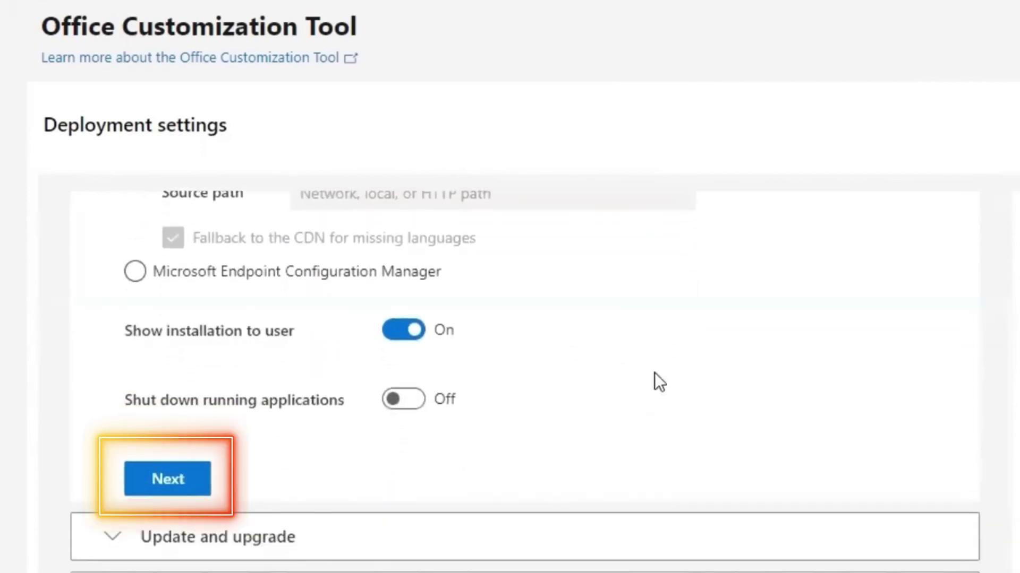
pyautogui.click(153, 480)
# Step: Turn off 'Uninstall any MSI versions of Office' and continue to Licensing and activation
pyautogui.scroll(-10, 524, 381)
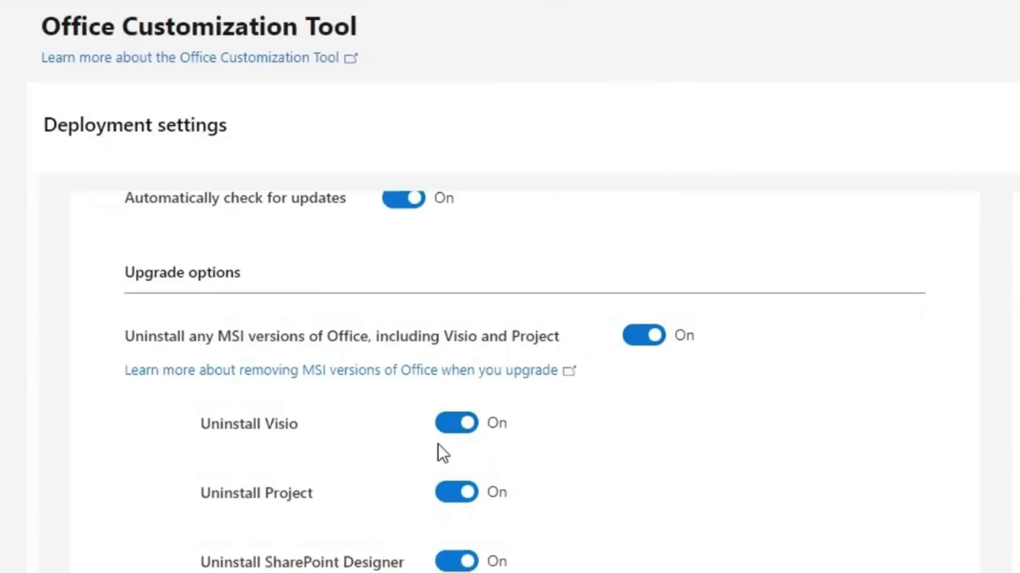
pyautogui.click(641, 338)
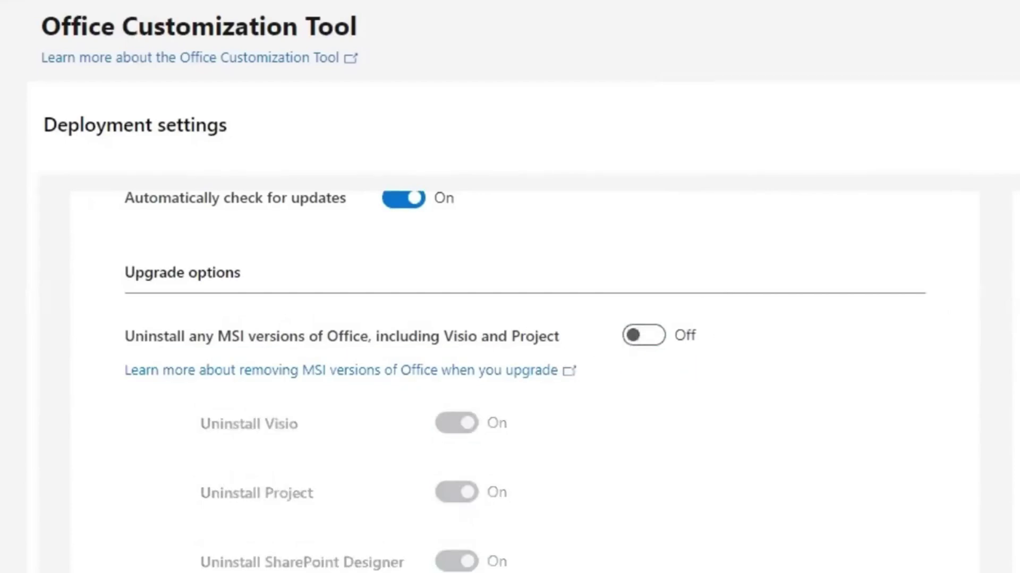
pyautogui.scroll(-5, 510, 372)
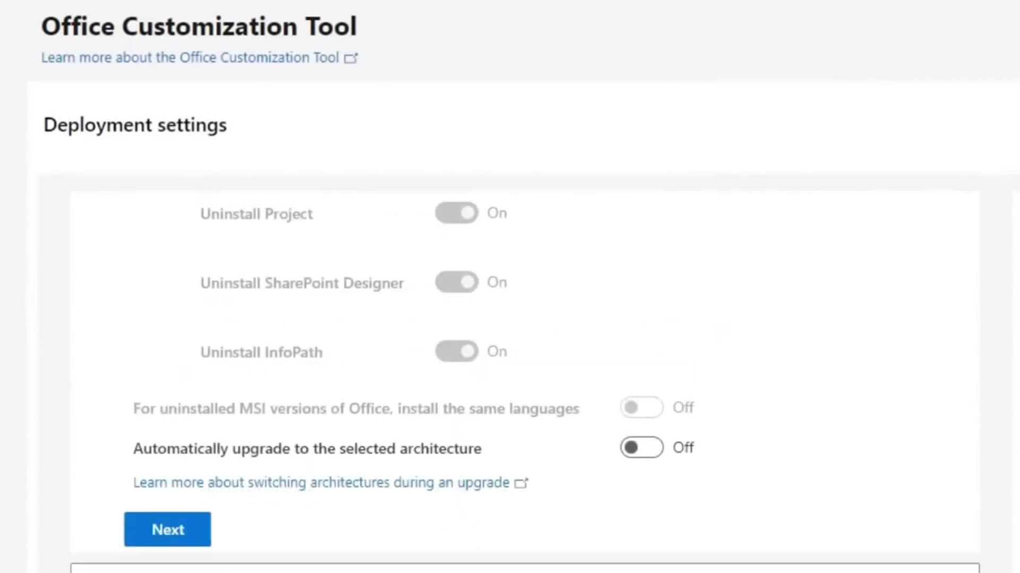
pyautogui.scroll(-2, 524, 382)
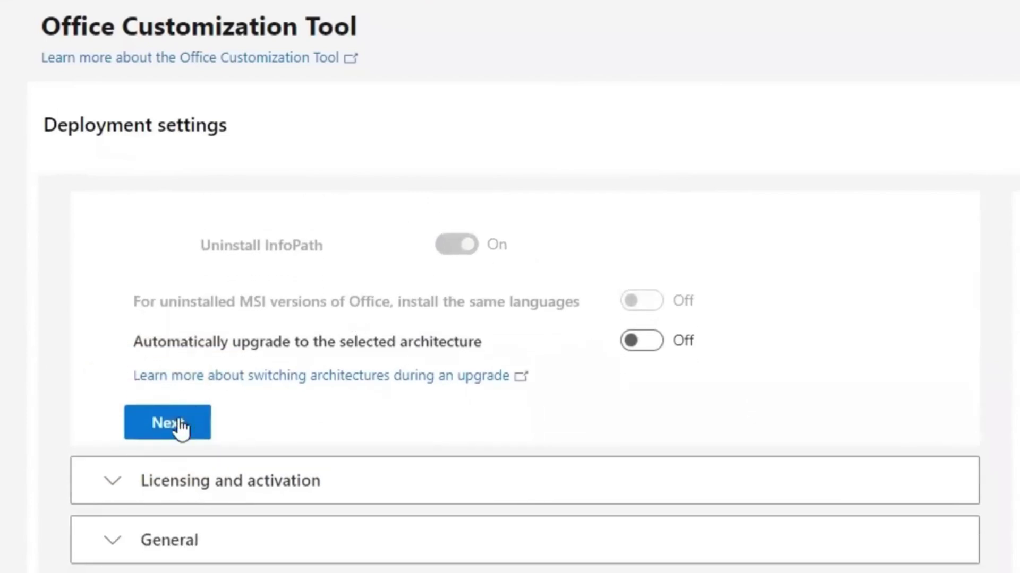
pyautogui.click(162, 423)
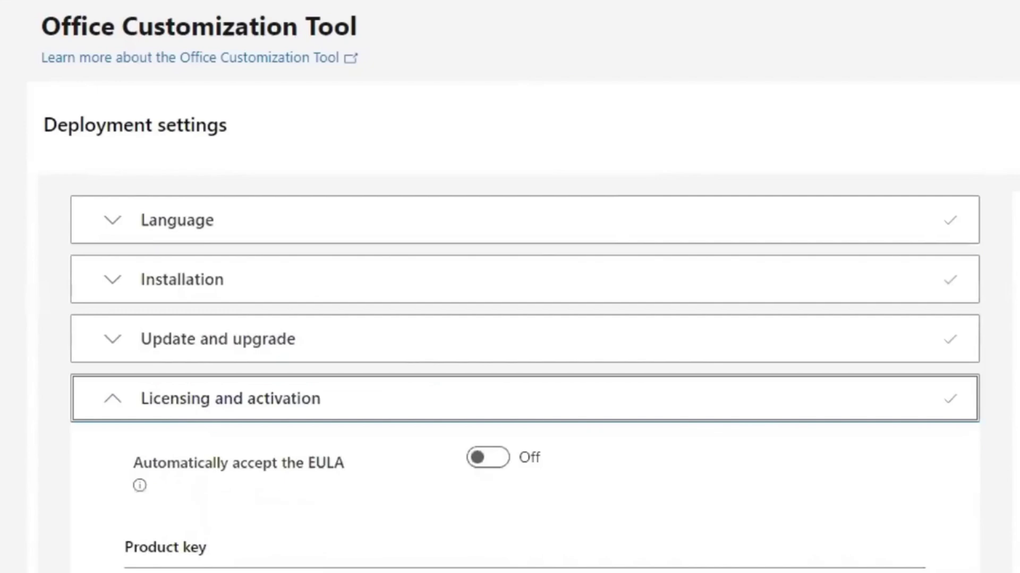
# Step: Leave the product key type on KMS after trying MAK, and finish Licensing and activation
pyautogui.scroll(-3, 776, 419)
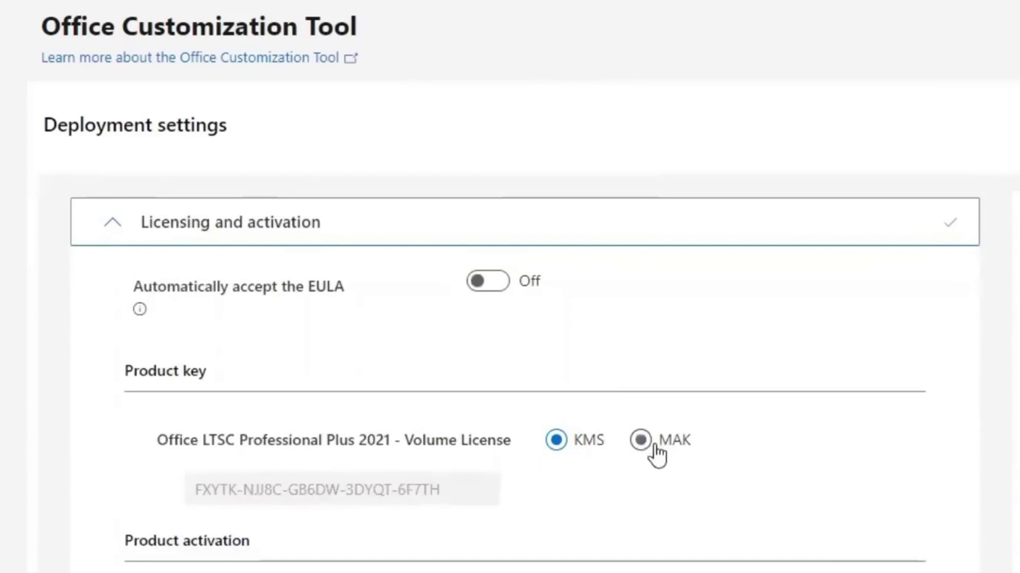
pyautogui.click(640, 440)
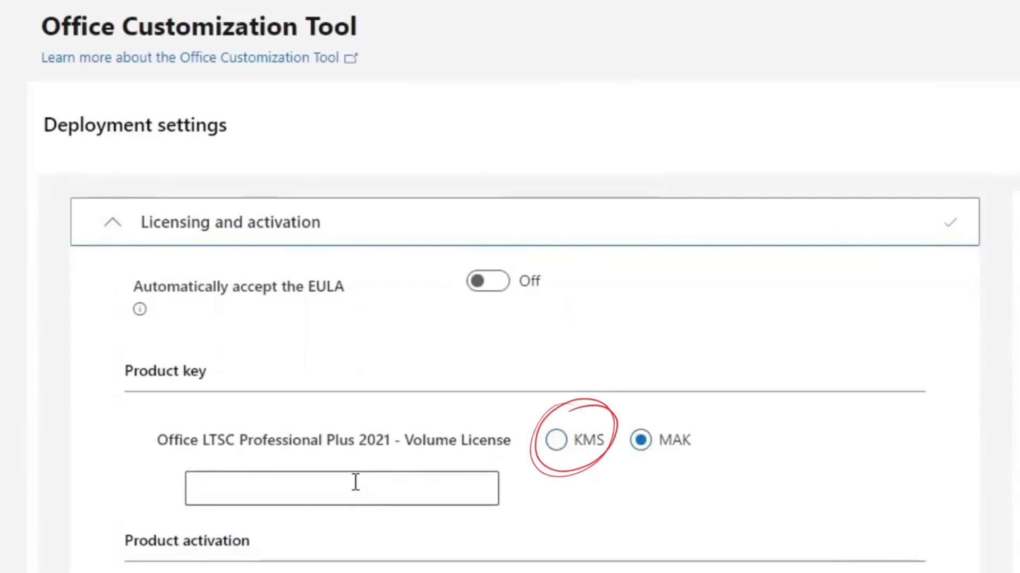
pyautogui.click(555, 444)
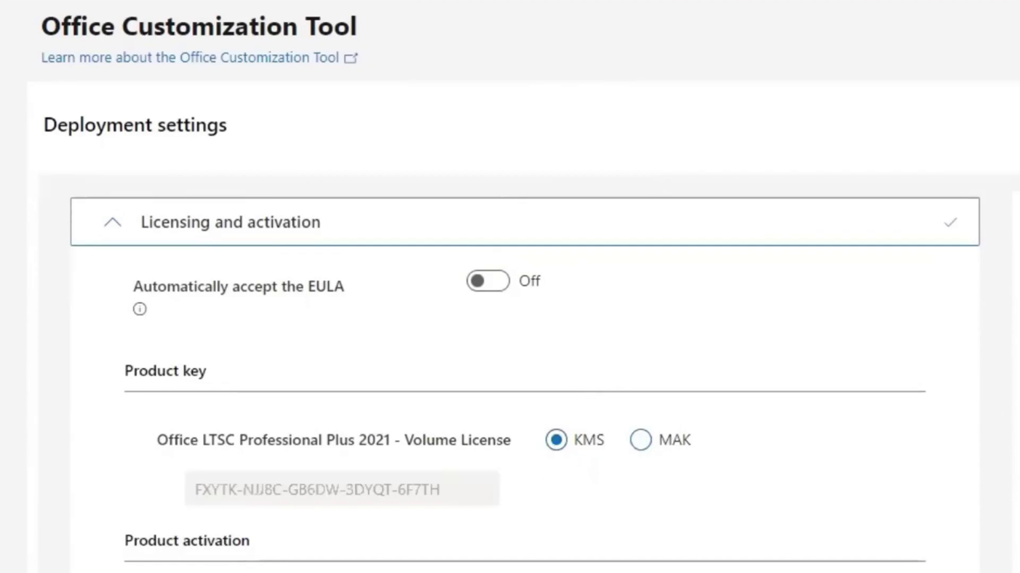
pyautogui.scroll(-6, 524, 378)
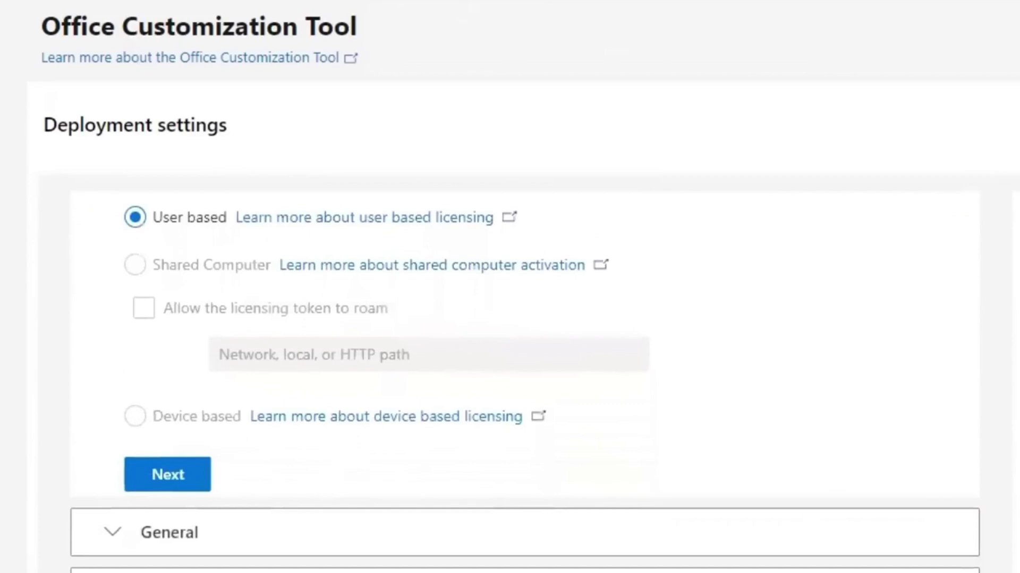
pyautogui.click(170, 483)
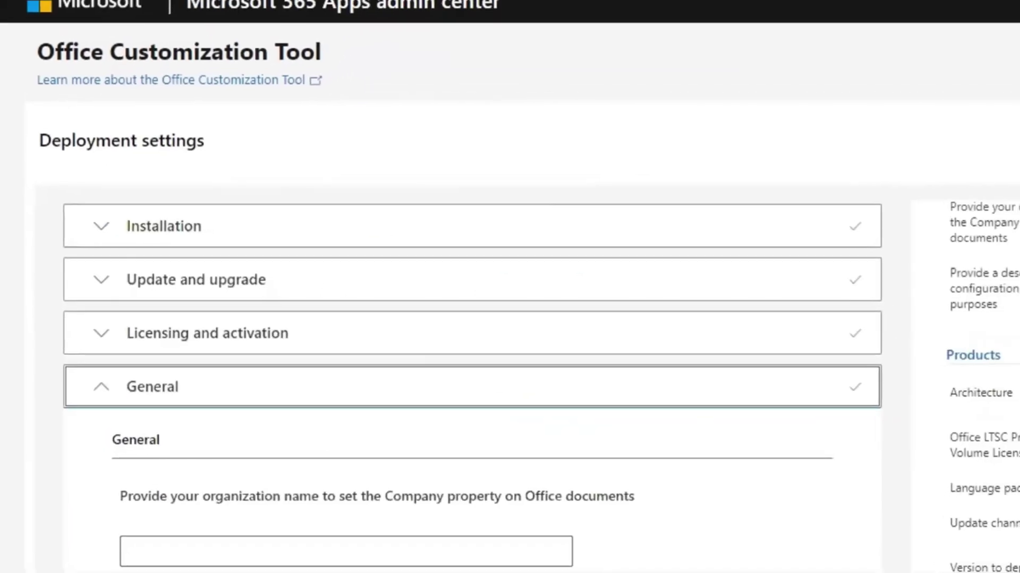
# Step: Finish the General settings and scroll through Application preferences to the Finish button
pyautogui.scroll(-5, 414, 372)
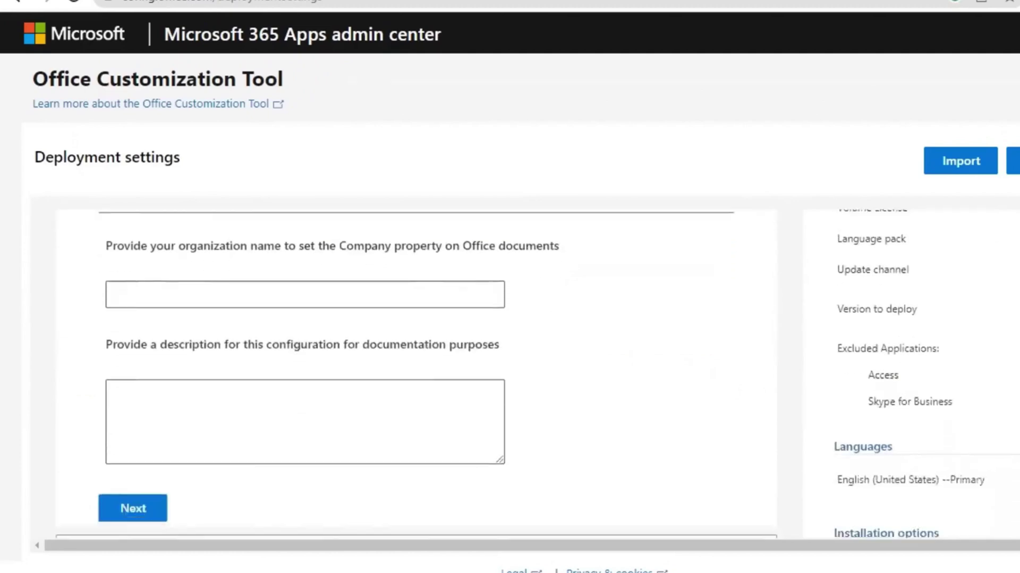
pyautogui.scroll(-3, 569, 360)
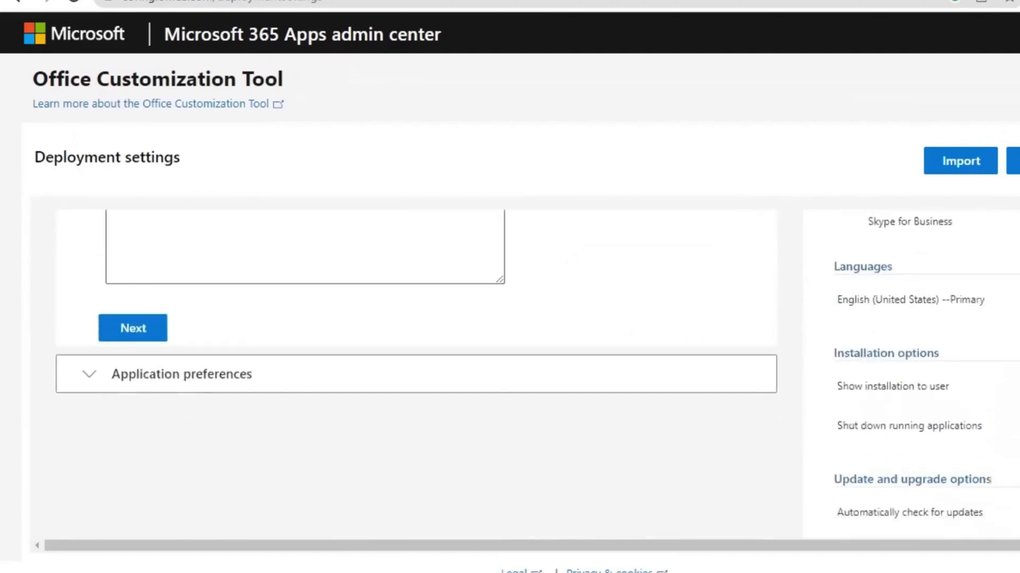
pyautogui.click(148, 318)
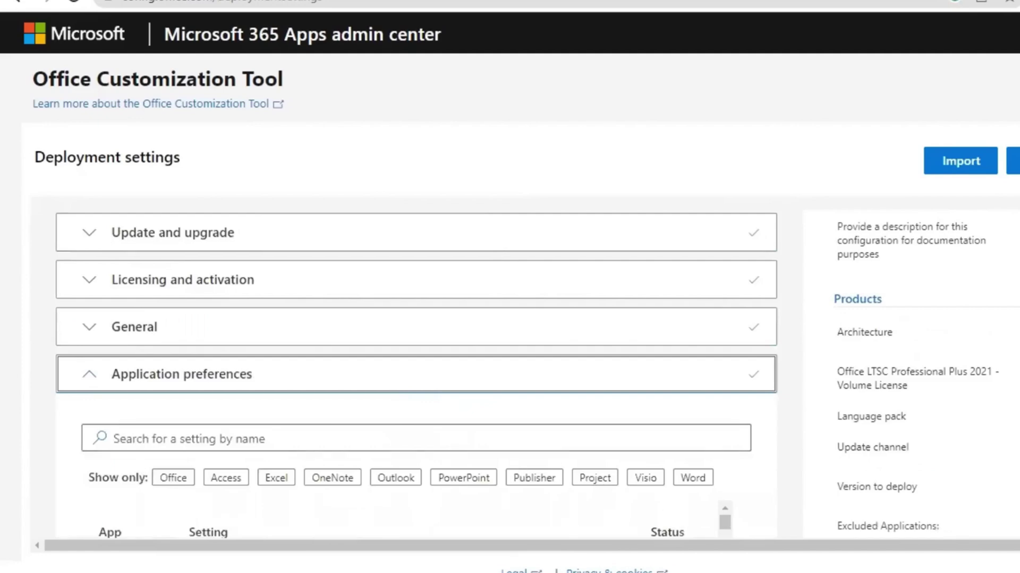
pyautogui.scroll(-10, 415, 371)
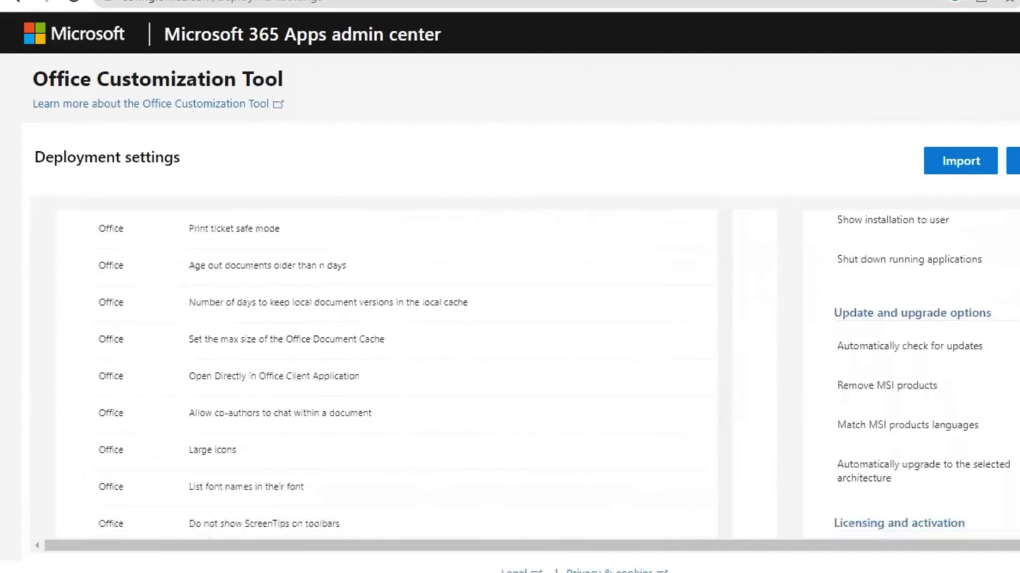
pyautogui.scroll(-3, 414, 372)
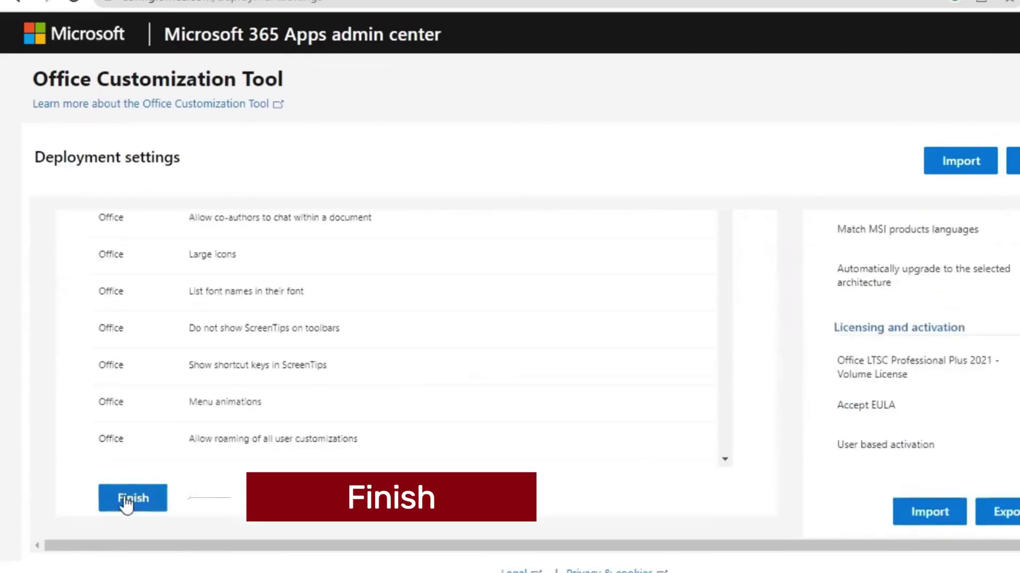
# Step: Finish the configuration and start exporting with Office Open XML as the default file format
pyautogui.click(133, 498)
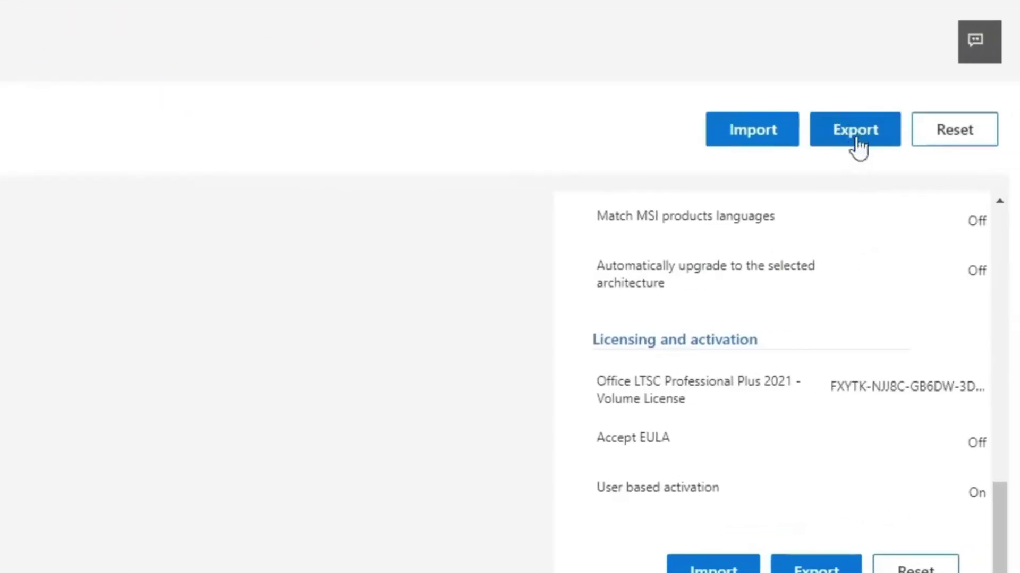
pyautogui.click(857, 143)
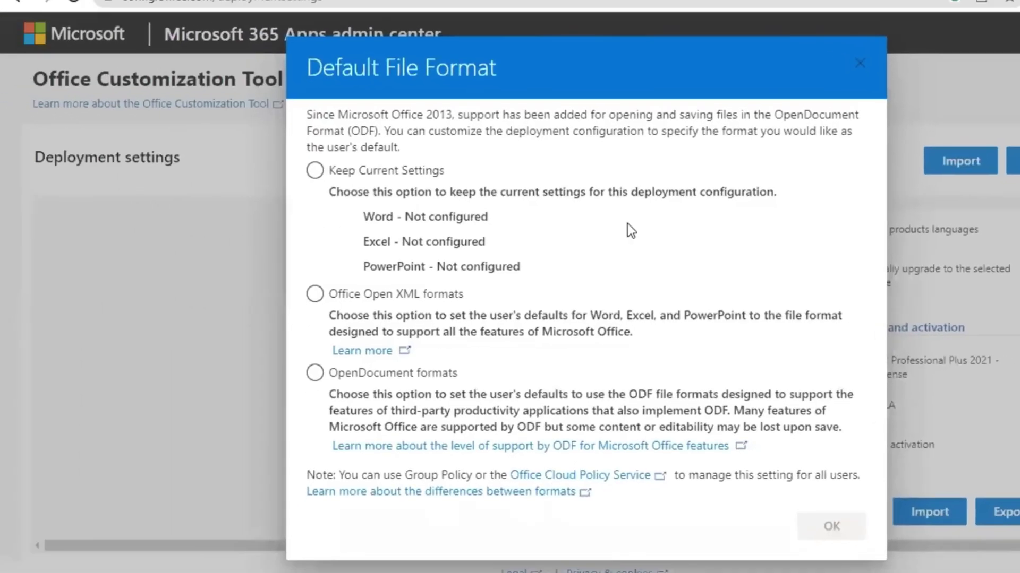
pyautogui.click(315, 293)
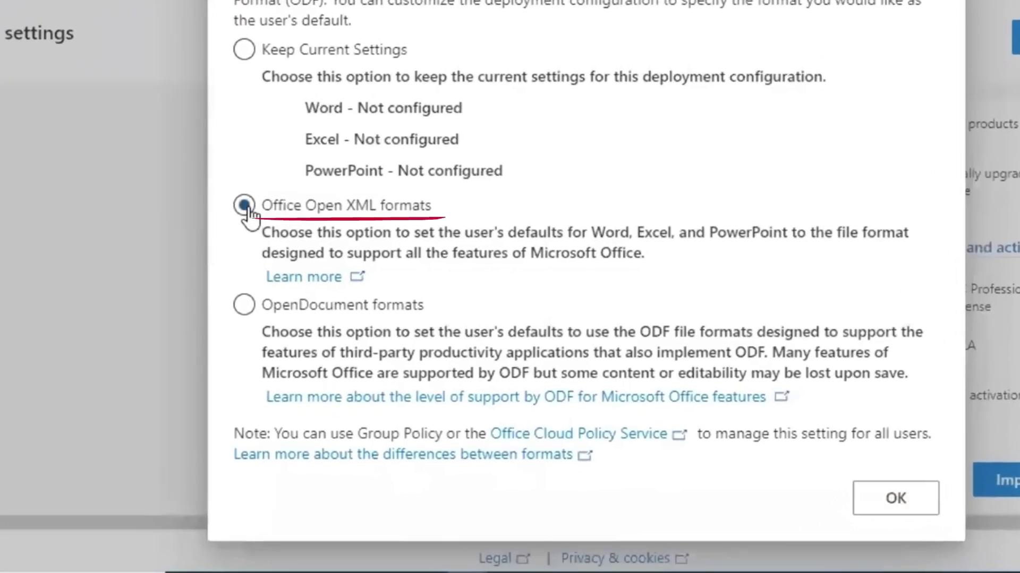
pyautogui.click(901, 511)
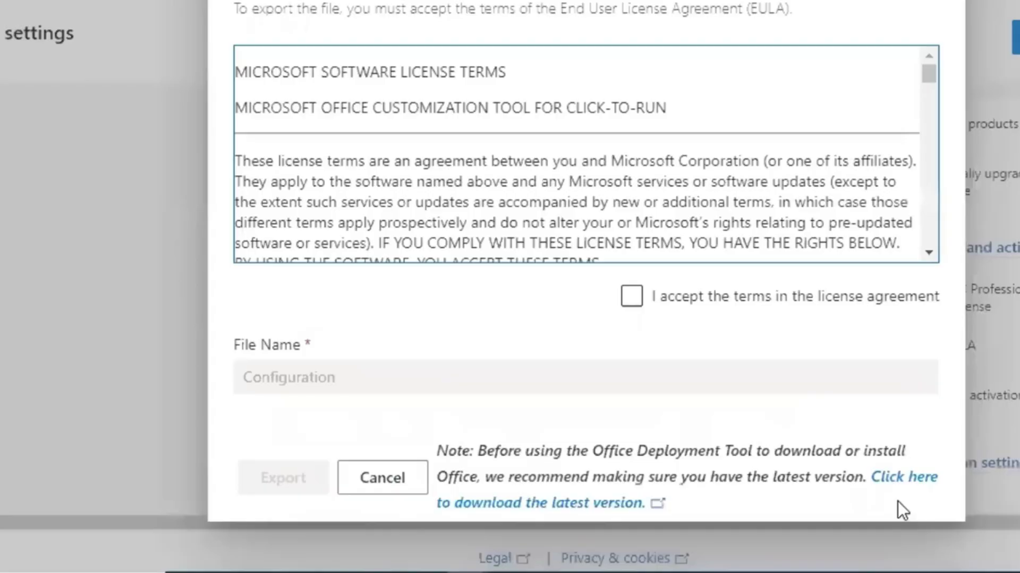
# Step: Accept the license terms, export as Configuration.xml, then open a new browser tab
pyautogui.click(630, 298)
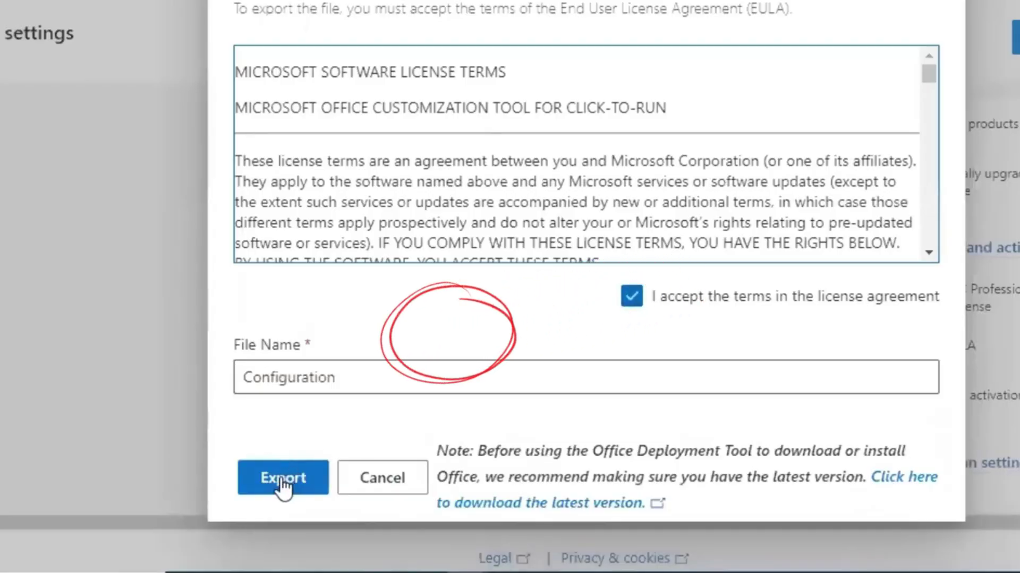
pyautogui.moveTo(343, 377); pyautogui.dragTo(228, 392)
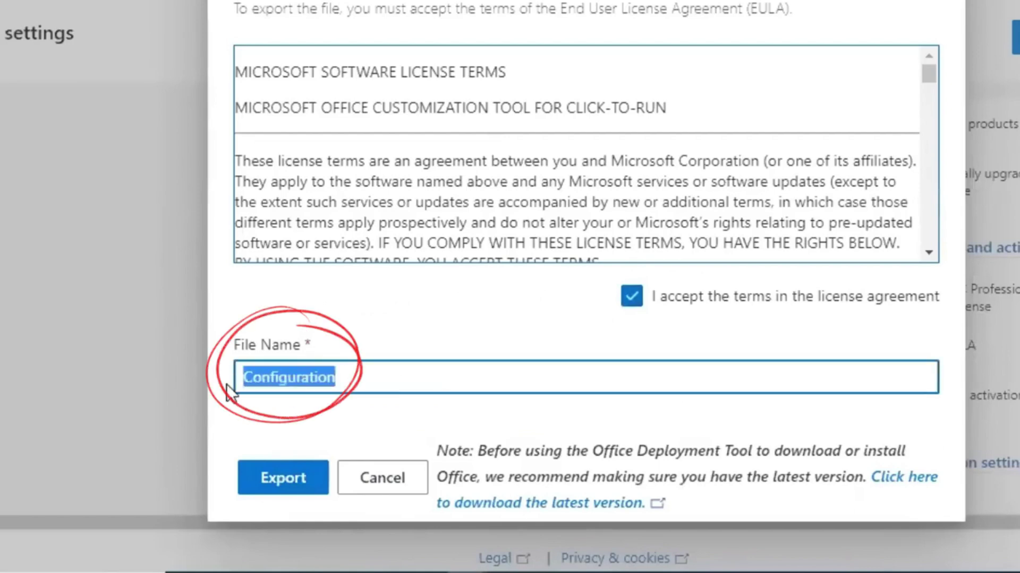
pyautogui.click(270, 407)
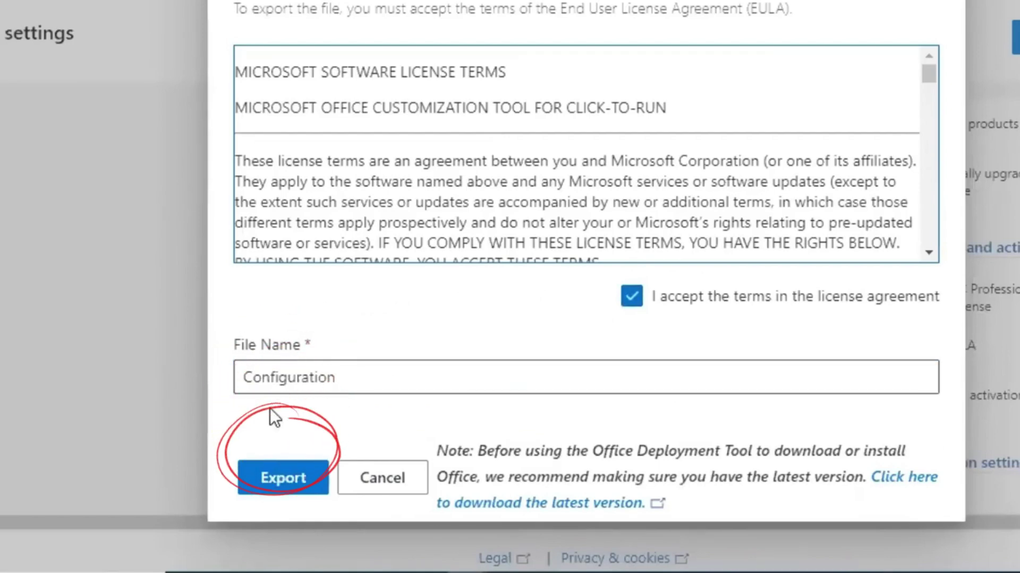
pyautogui.click(285, 481)
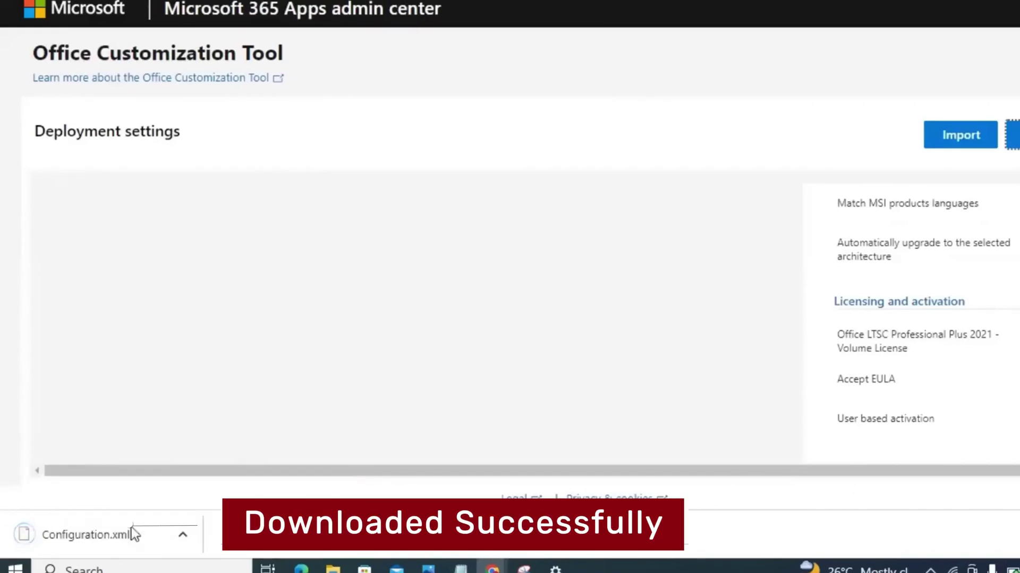
pyautogui.click(182, 536)
pyautogui.click(221, 486)
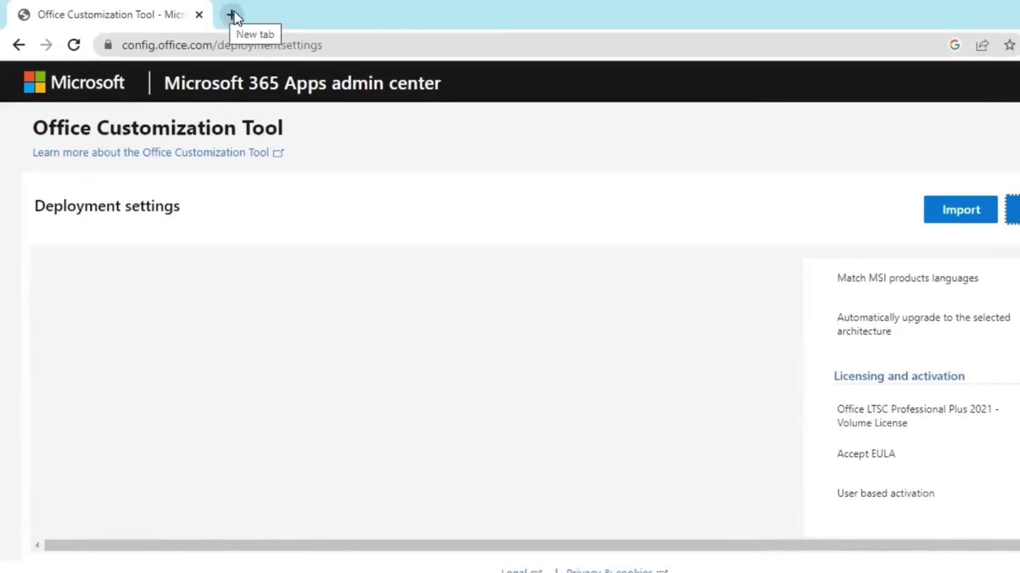
pyautogui.click(234, 12)
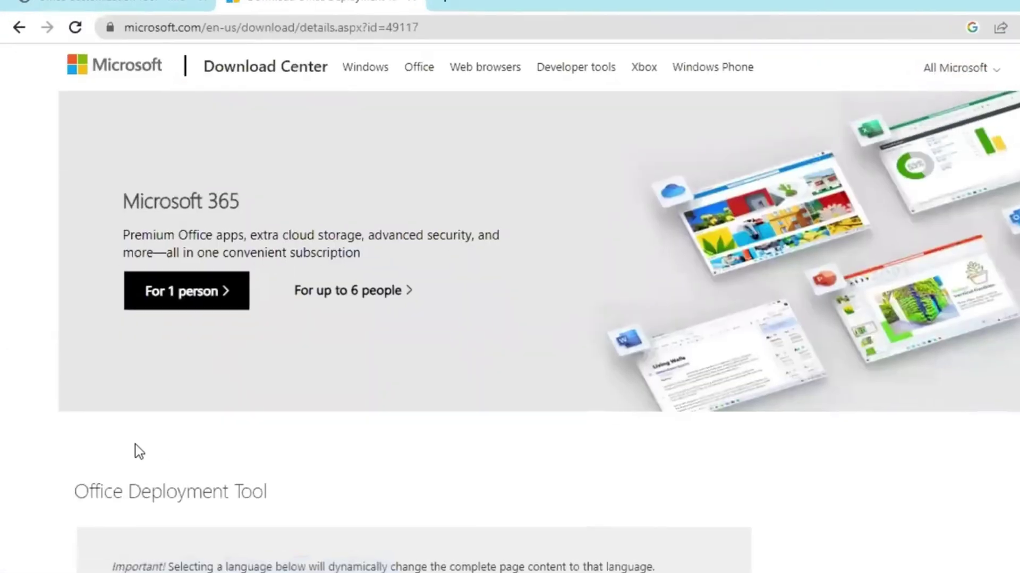
# Step: Download officedeploymenttool_16026-20170.exe from the Office Deployment Tool page
pyautogui.scroll(-2, 136, 449)
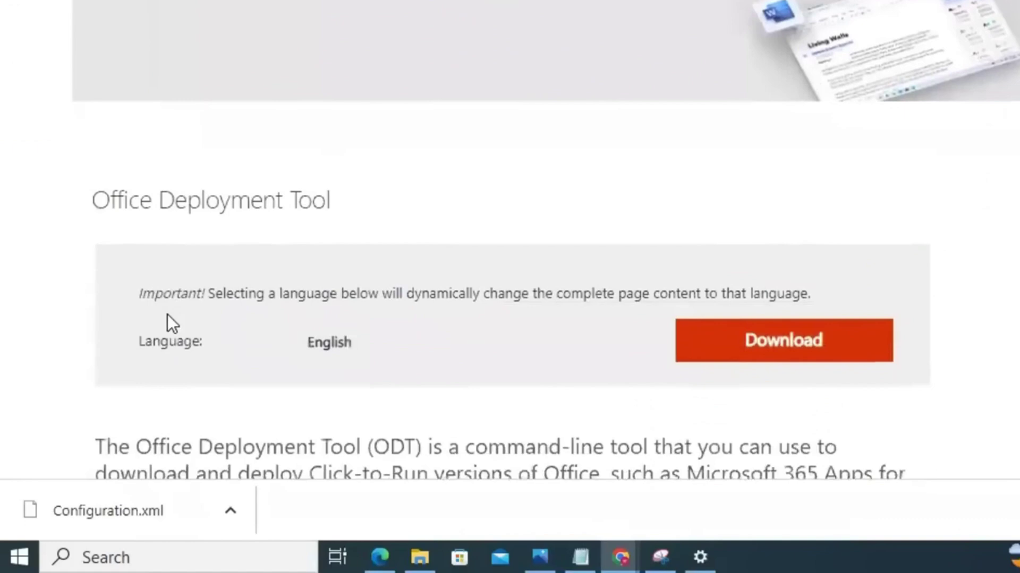
pyautogui.scroll(-1, 167, 315)
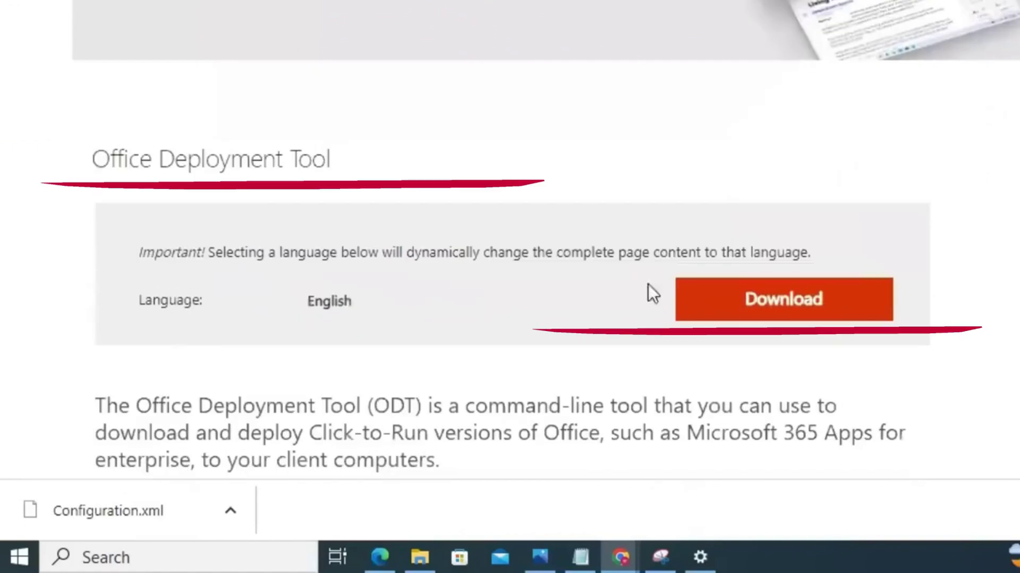
pyautogui.click(779, 300)
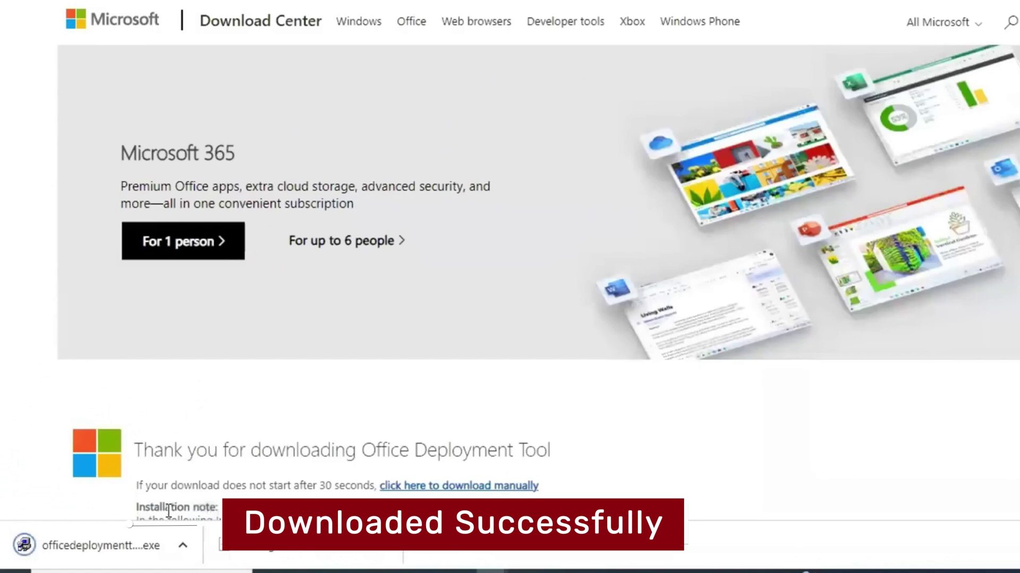
pyautogui.click(180, 546)
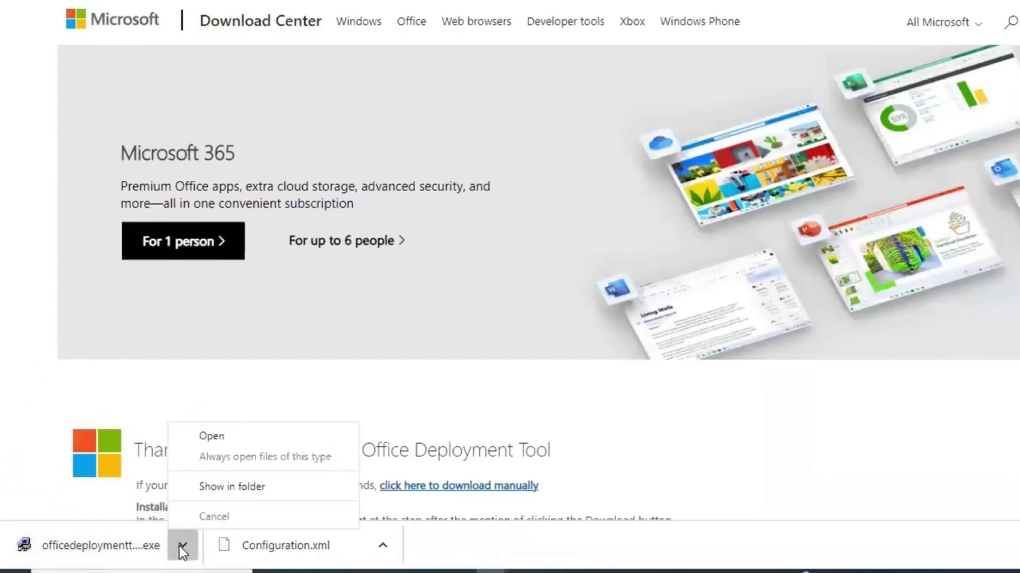
pyautogui.click(302, 570)
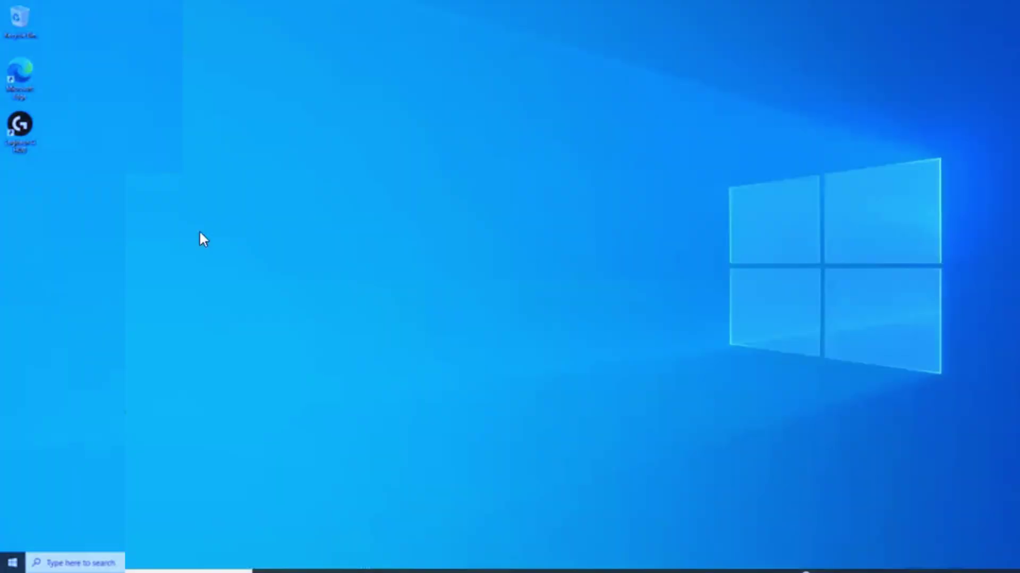
# Step: Make a new desktop folder named 'Office 2021'
pyautogui.rightClick(285, 214)
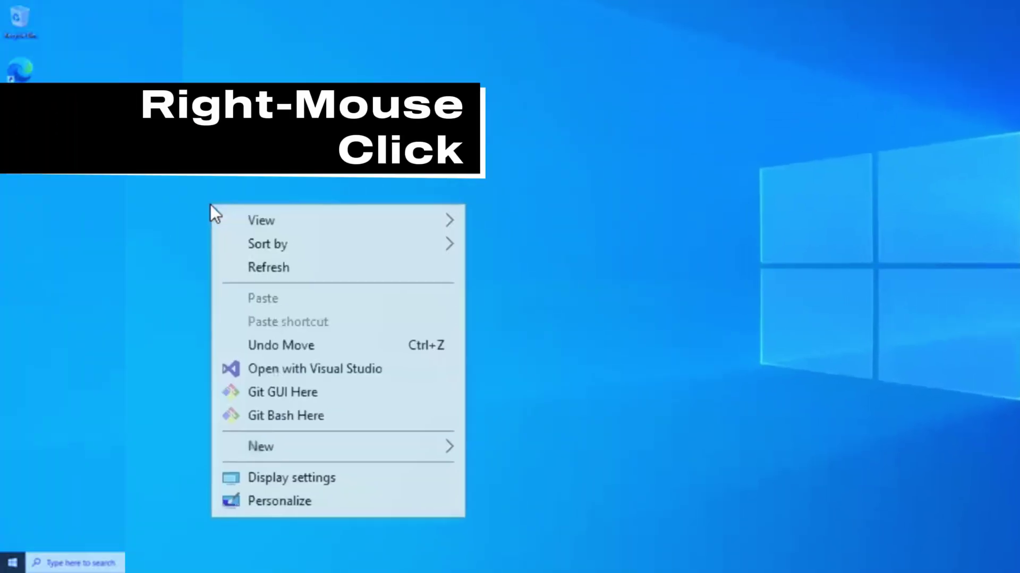
pyautogui.moveTo(391, 448)
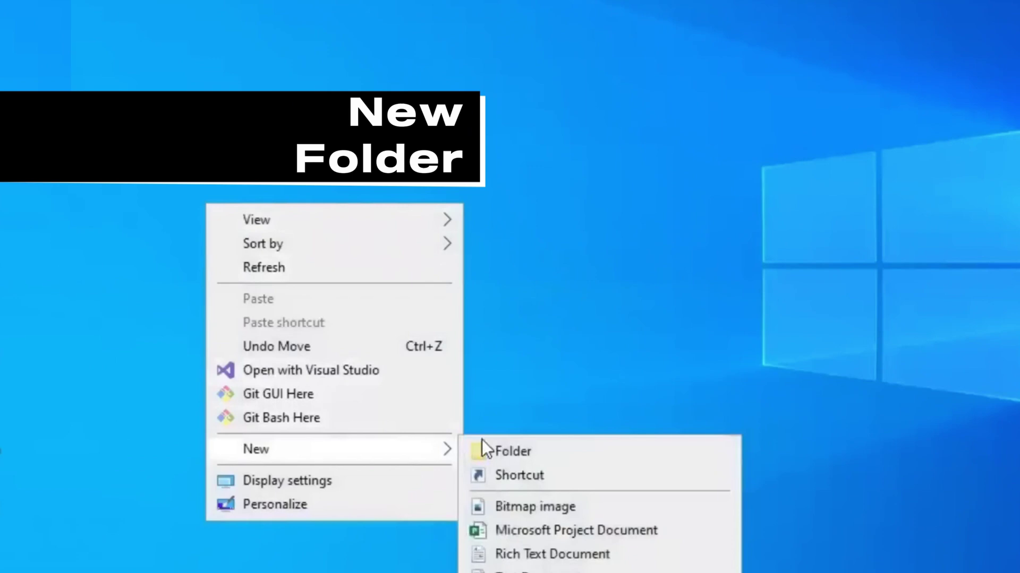
pyautogui.click(530, 452)
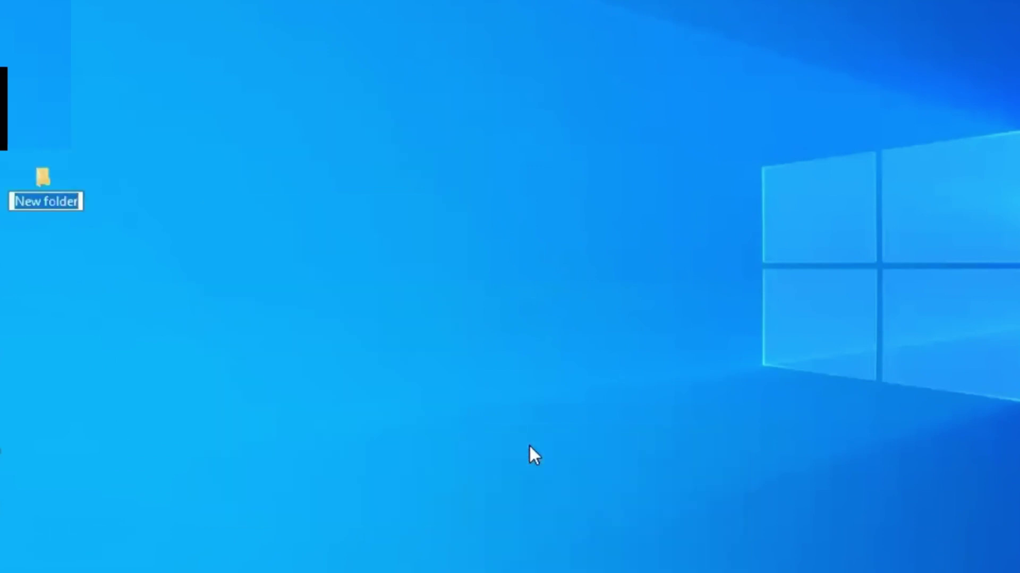
pyautogui.write('office 2021')
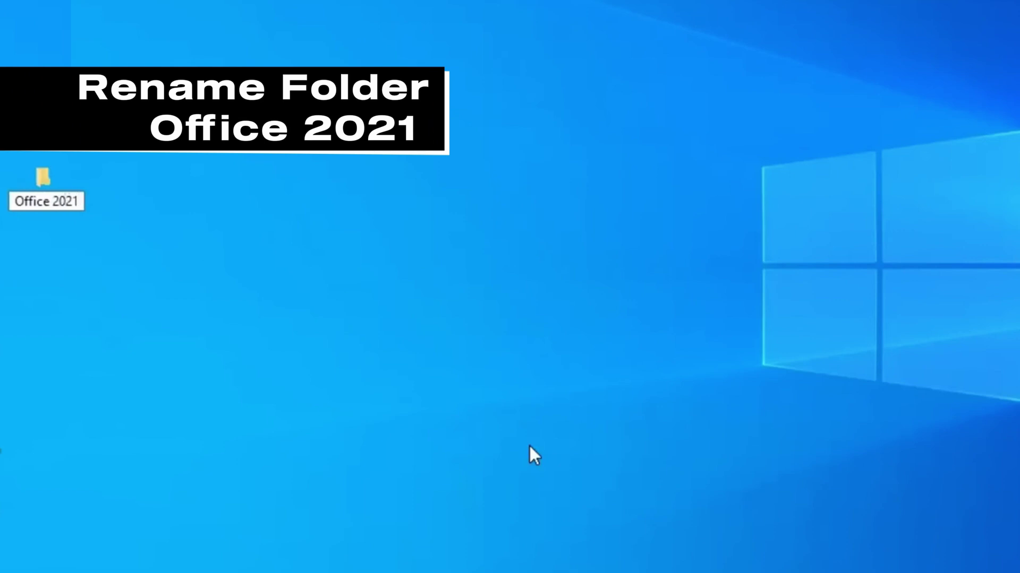
pyautogui.press('Return')
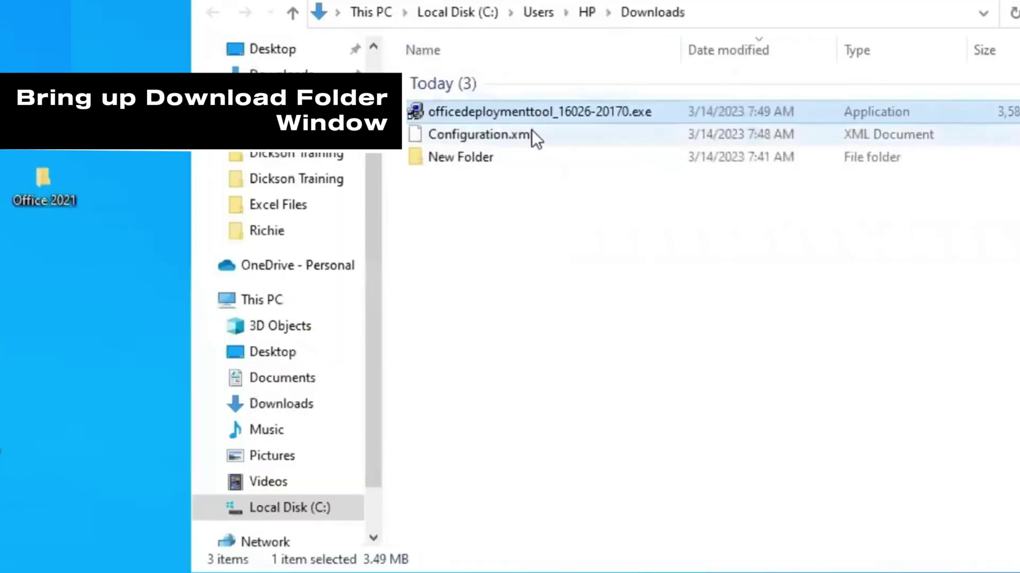
# Step: Move Configuration.xml into Office 2021 and run the officedeploymenttool exe as administrator
pyautogui.moveTo(533, 135); pyautogui.dragTo(53, 198)
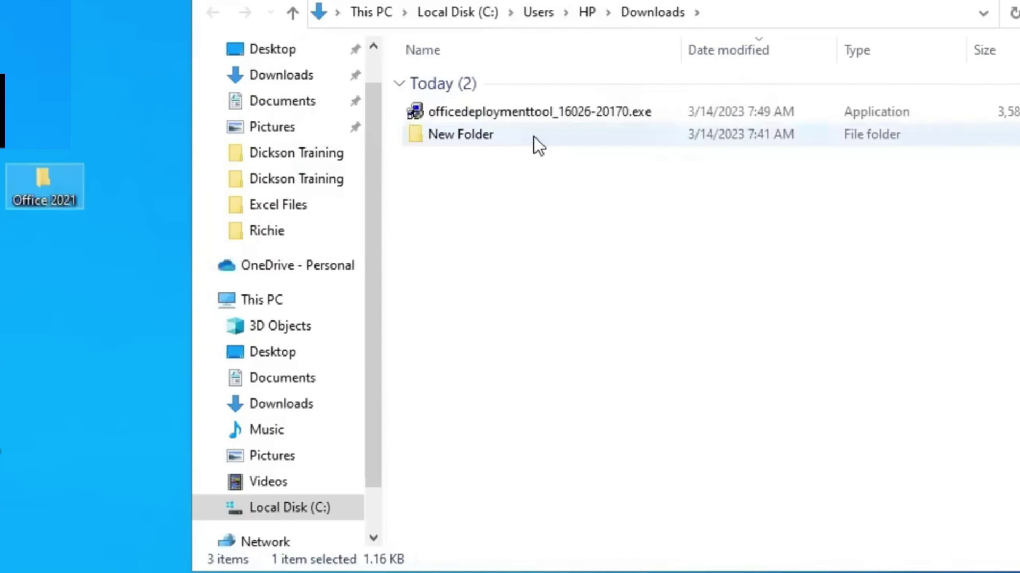
pyautogui.click(550, 113)
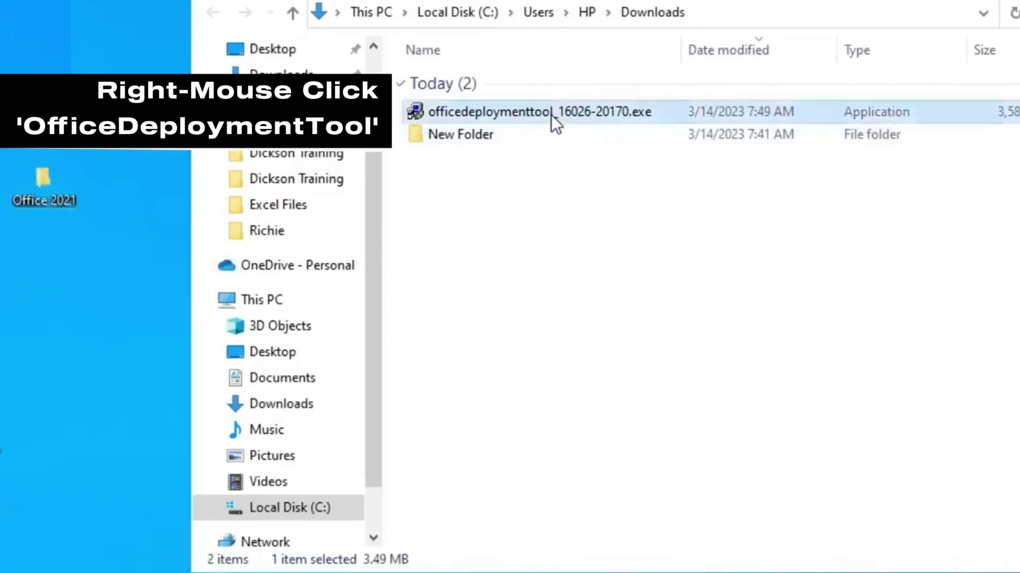
pyautogui.rightClick(480, 110)
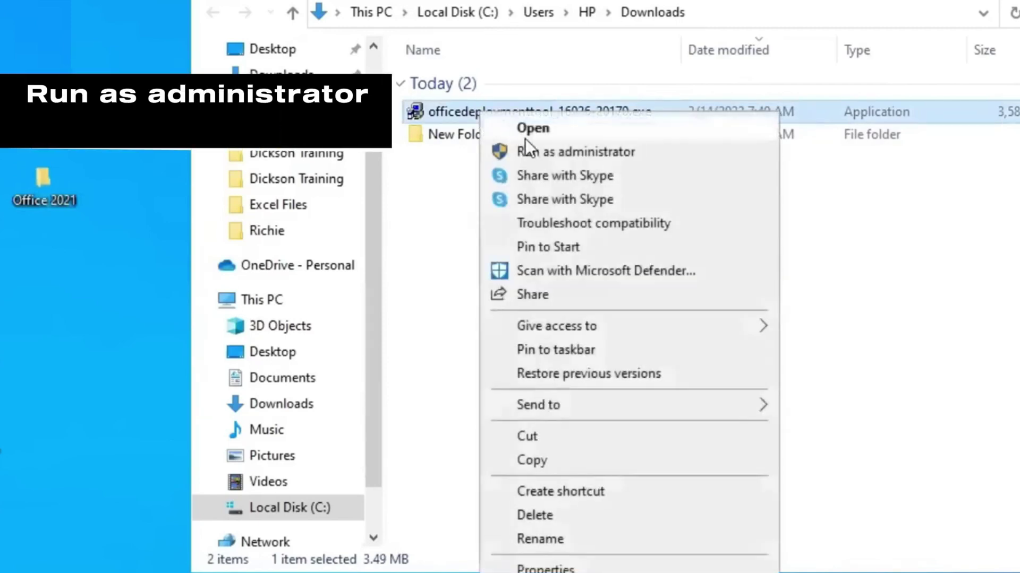
pyautogui.click(556, 152)
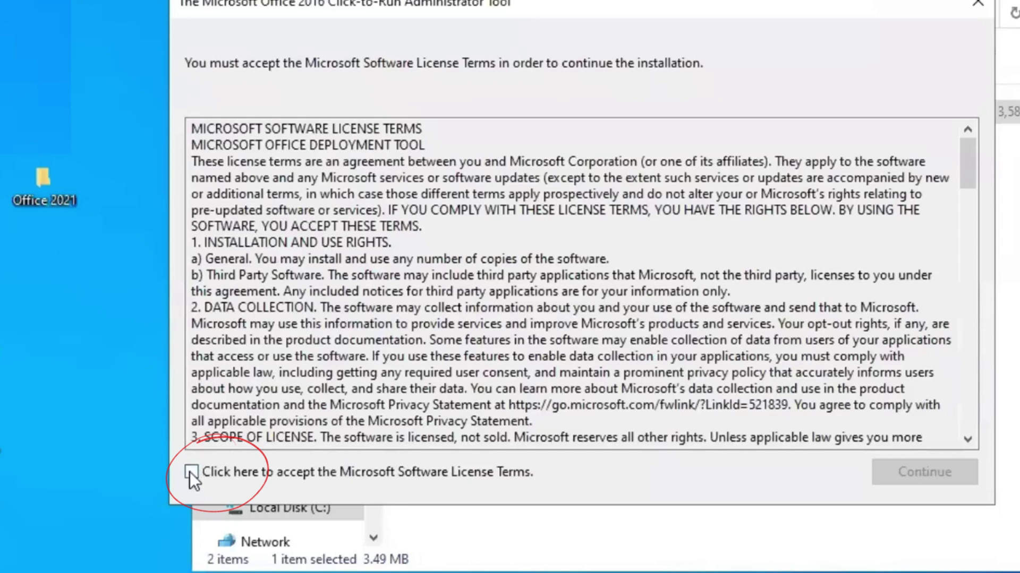
# Step: Accept the license terms and extract the Office Deployment Tool files into This PC > Downloads
pyautogui.click(191, 472)
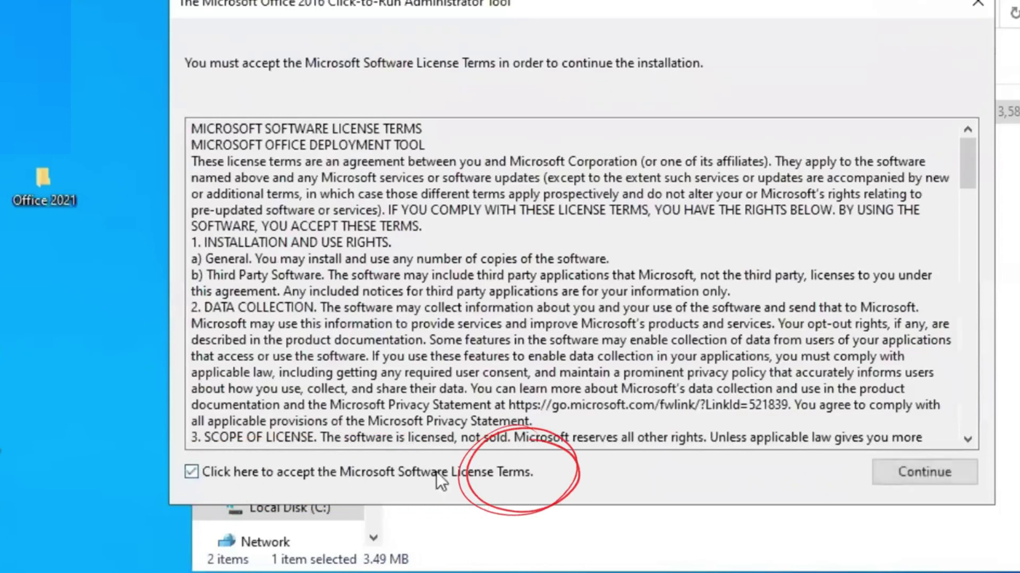
pyautogui.click(935, 471)
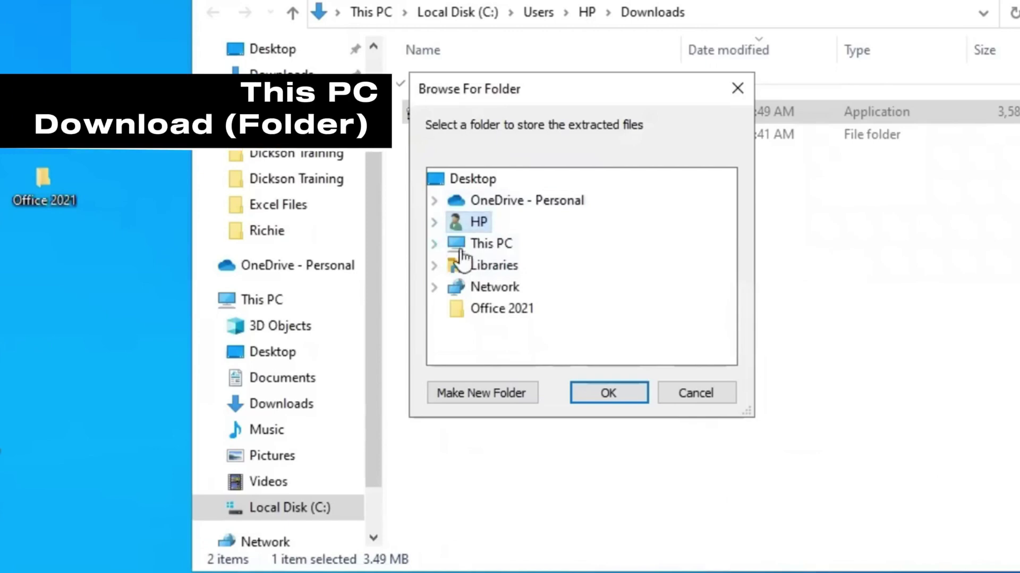
pyautogui.click(439, 247)
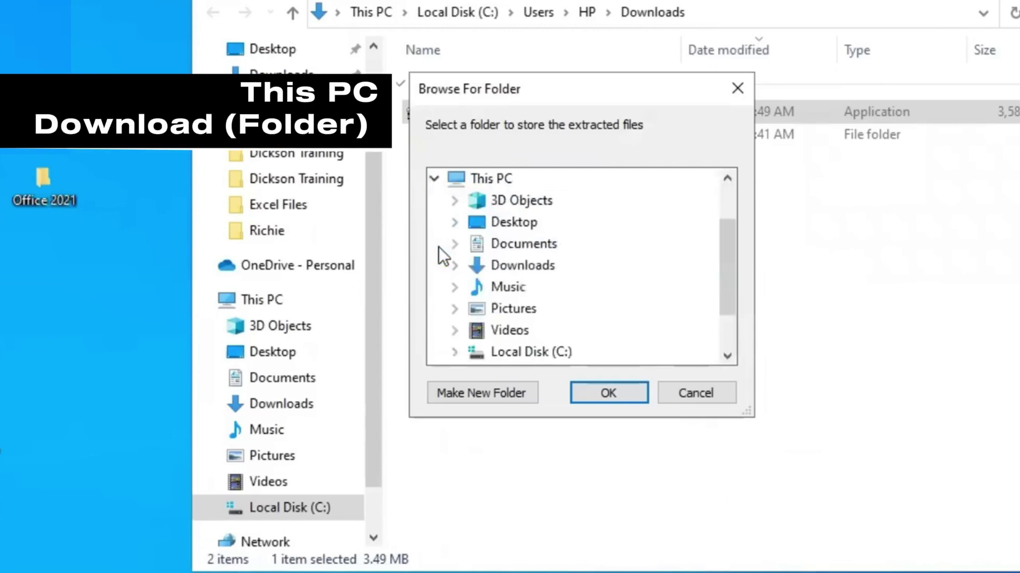
pyautogui.click(523, 267)
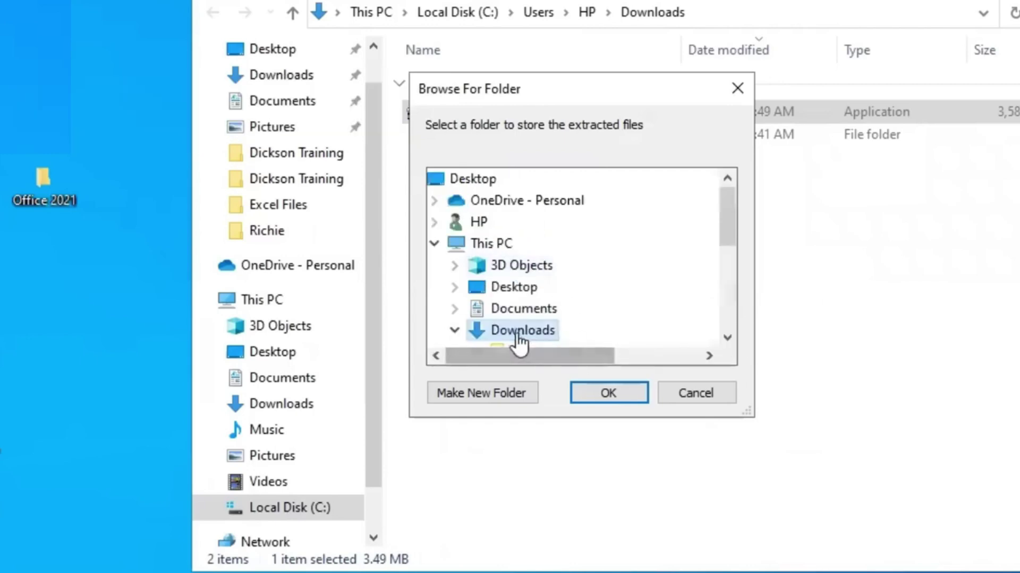
pyautogui.click(608, 393)
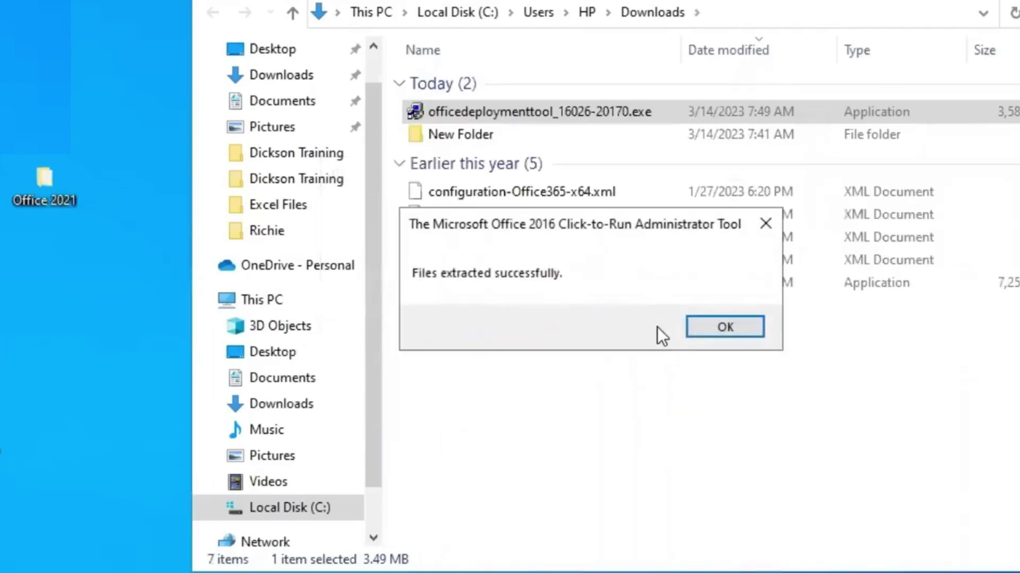
pyautogui.click(701, 327)
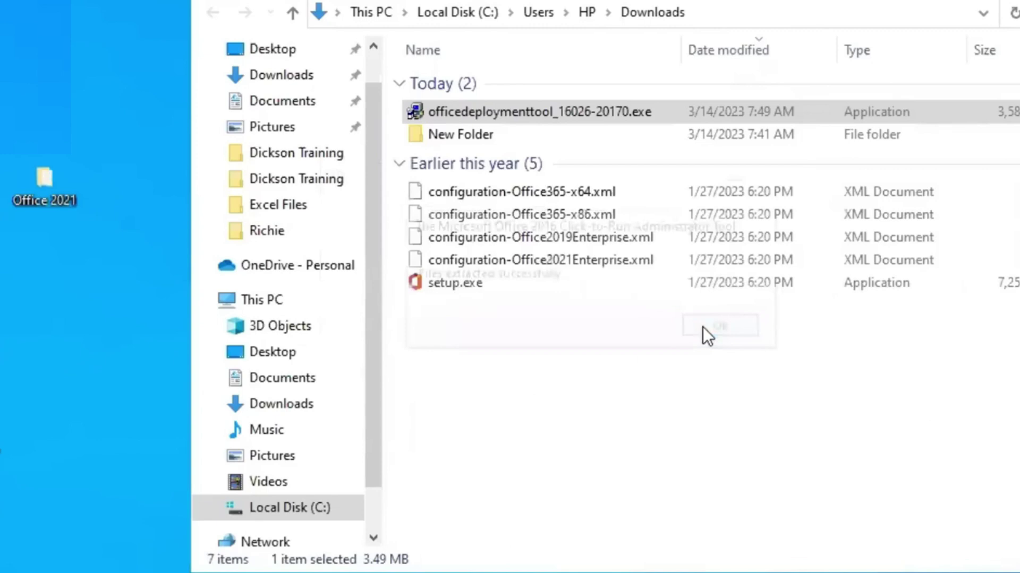
# Step: Move setup.exe from Downloads into the desktop Office 2021 folder, then confirm it sits beside Configuration.xml
pyautogui.click(462, 285)
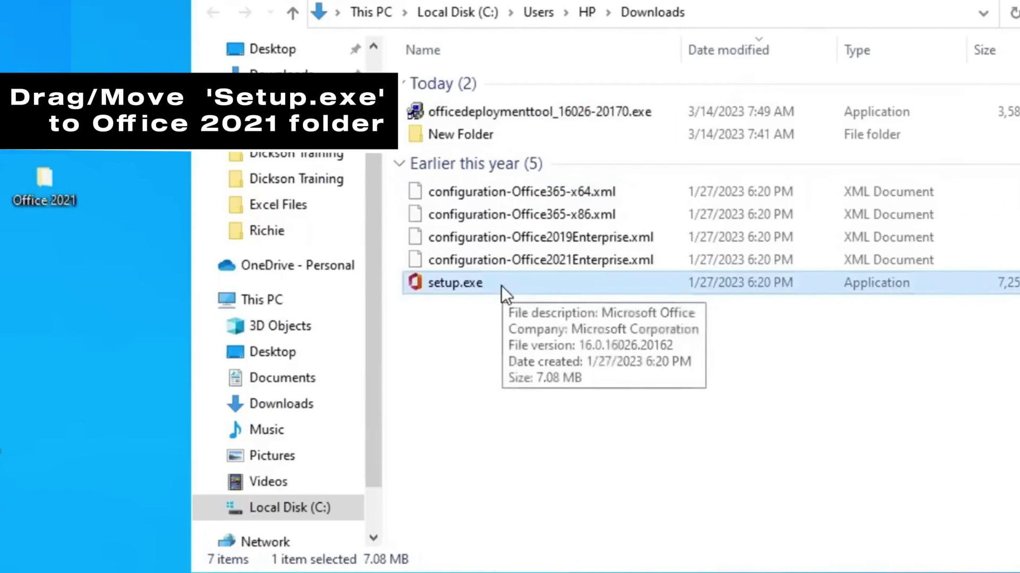
pyautogui.moveTo(501, 286); pyautogui.dragTo(68, 208)
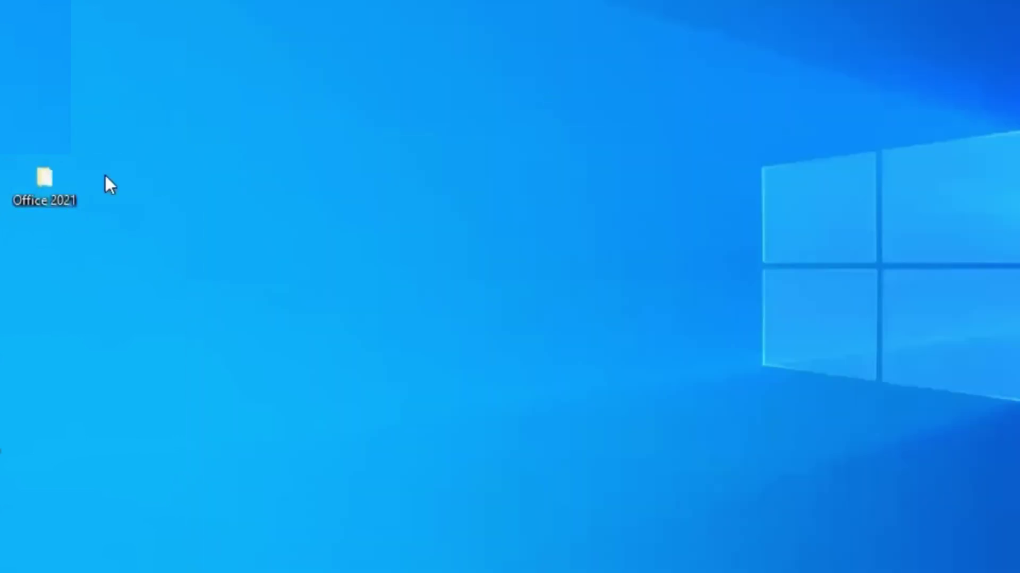
pyautogui.doubleClick(43, 184)
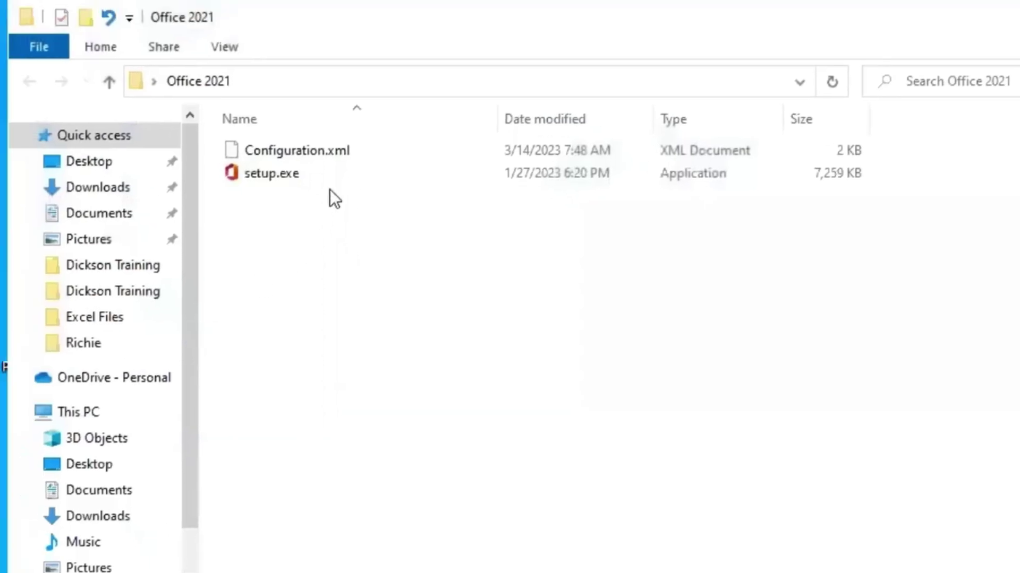
pyautogui.click(306, 157)
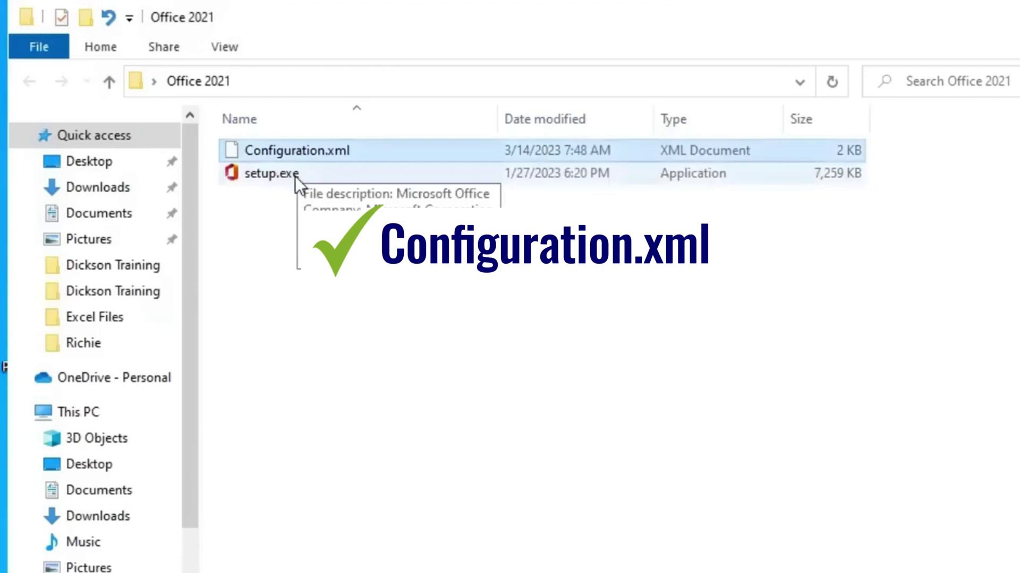
pyautogui.click(295, 177)
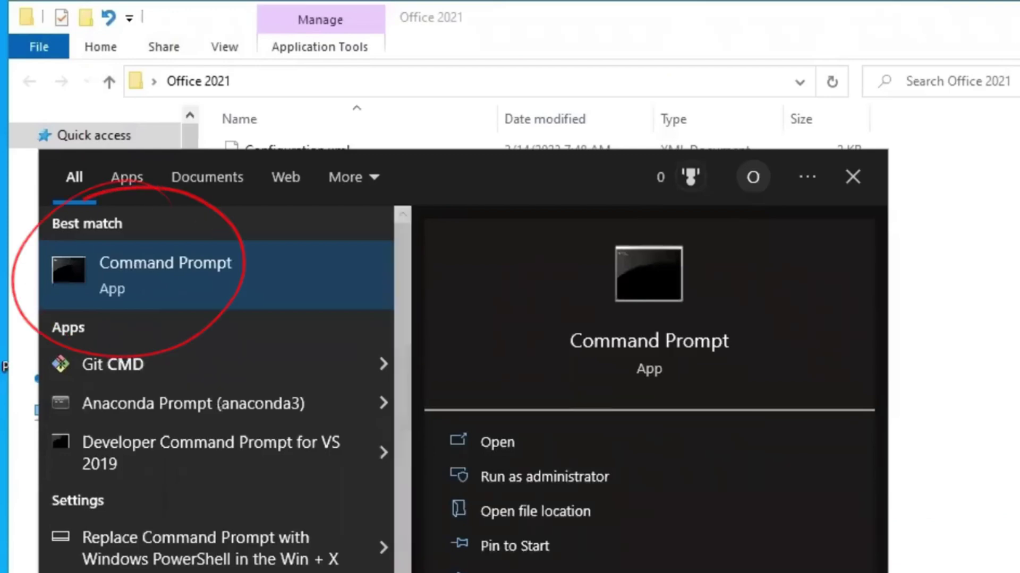
# Step: Run Command Prompt as administrator, approve the UAC prompt, and minimise the console
pyautogui.rightClick(217, 277)
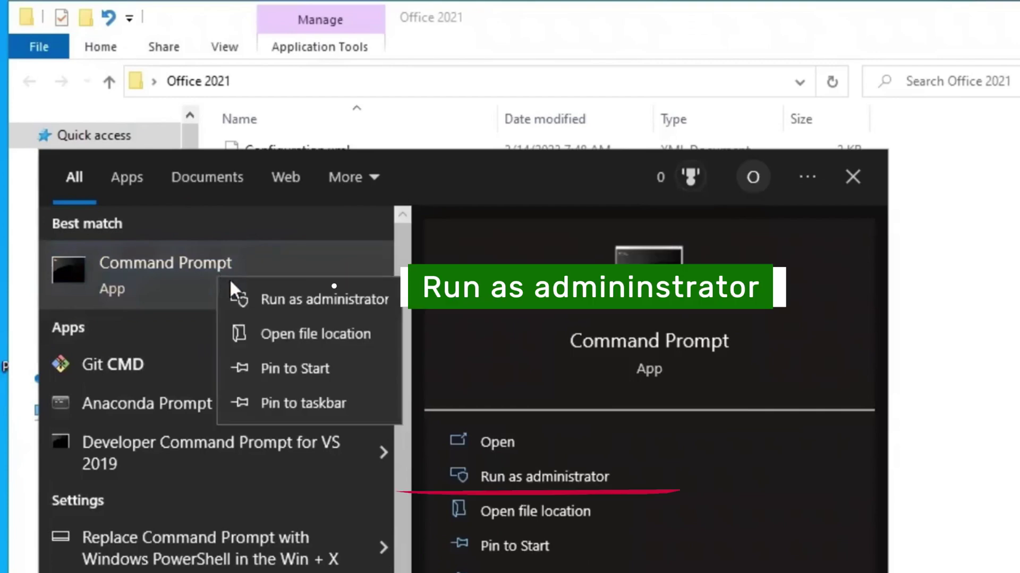
pyautogui.click(312, 301)
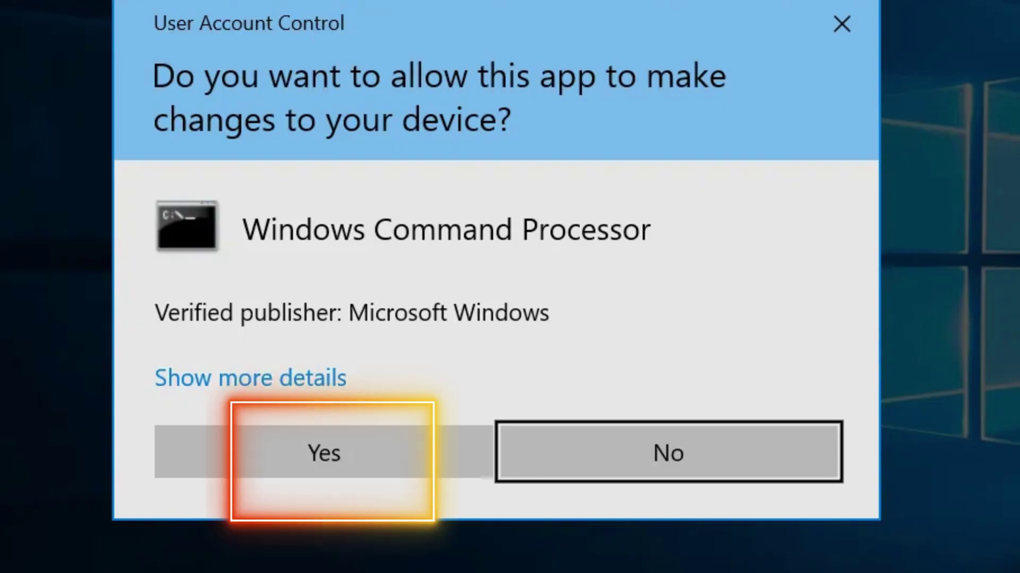
pyautogui.click(324, 453)
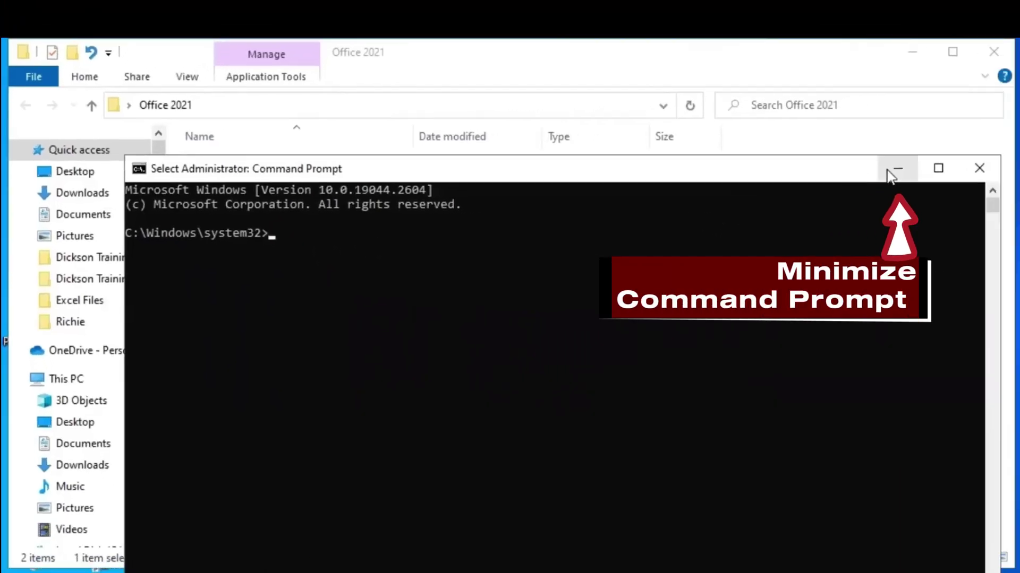
pyautogui.click(895, 170)
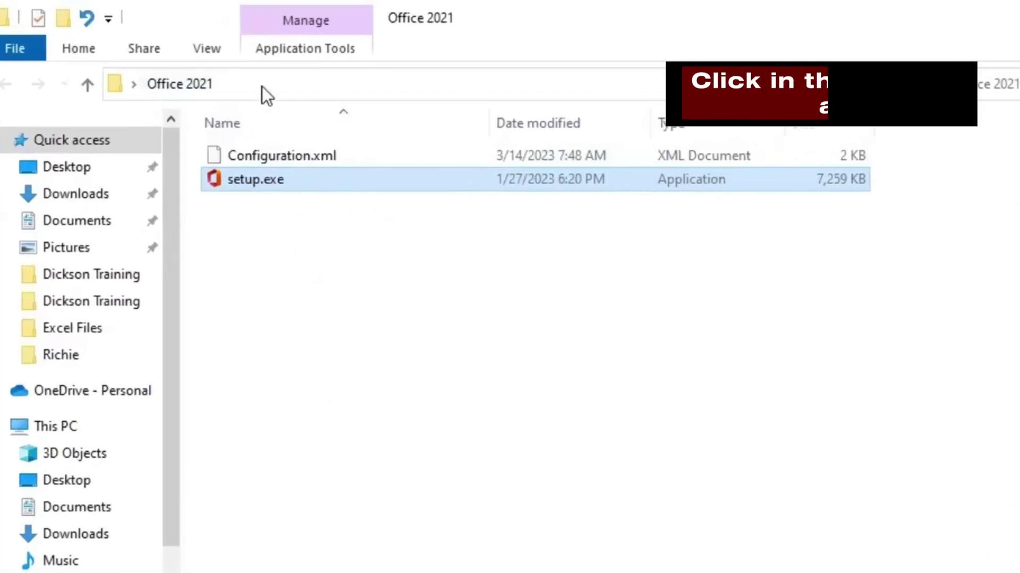
# Step: Copy the Office 2021 folder's full path from the File Explorer address bar
pyautogui.click(262, 86)
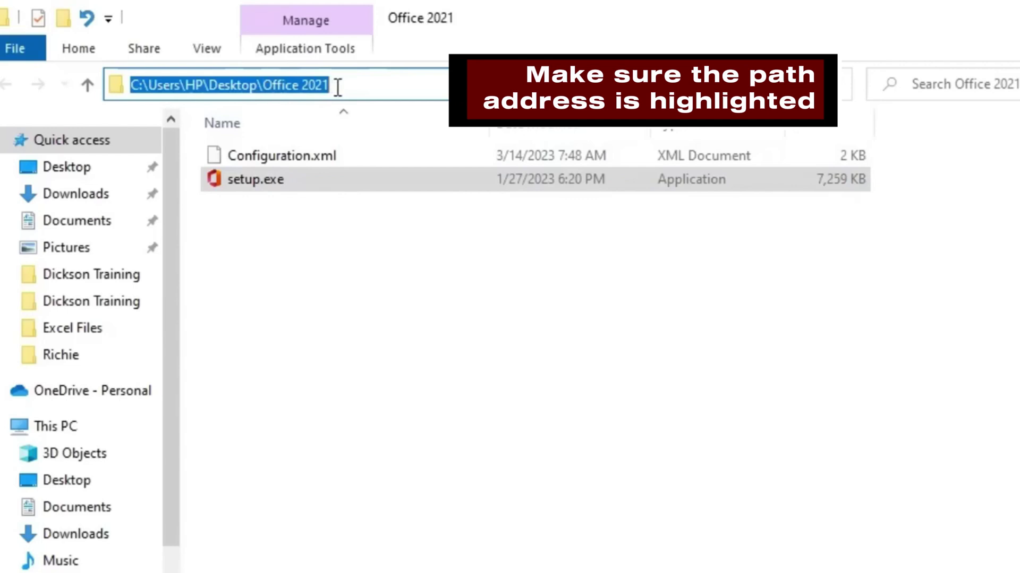
pyautogui.rightClick(310, 87)
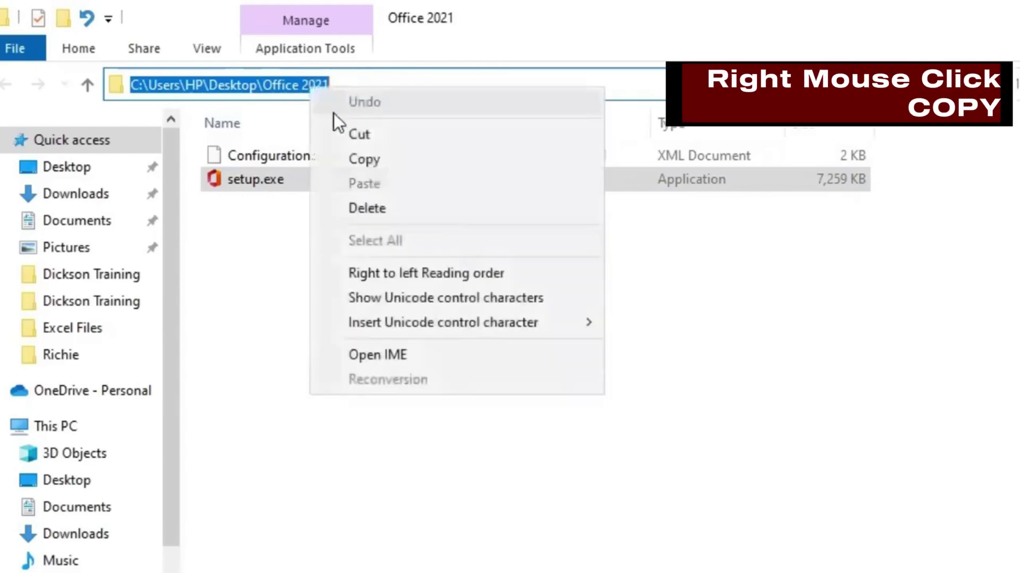
pyautogui.click(364, 159)
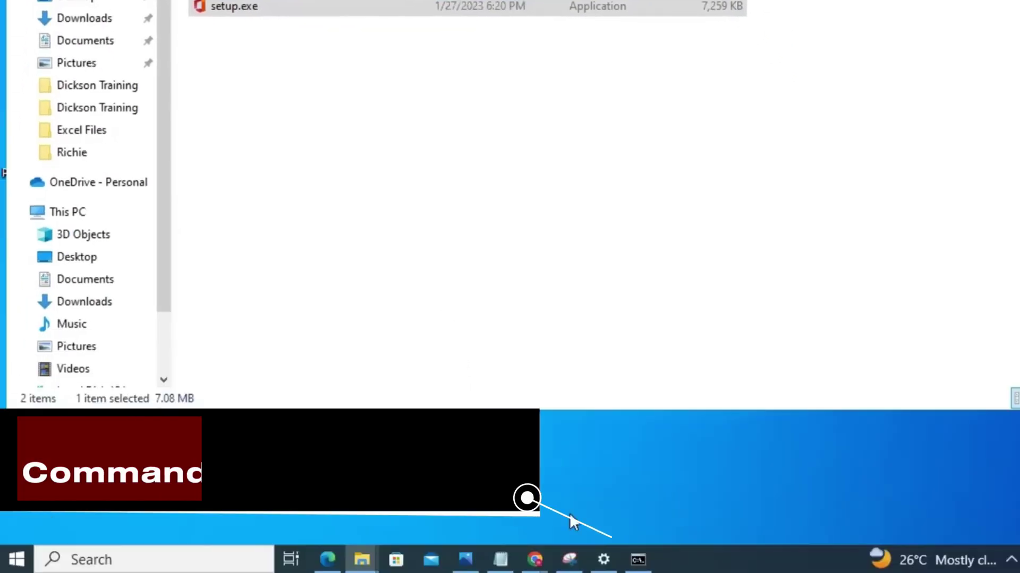
# Step: In the admin Command Prompt, cd into the pasted Office 2021 folder path
pyautogui.click(645, 545)
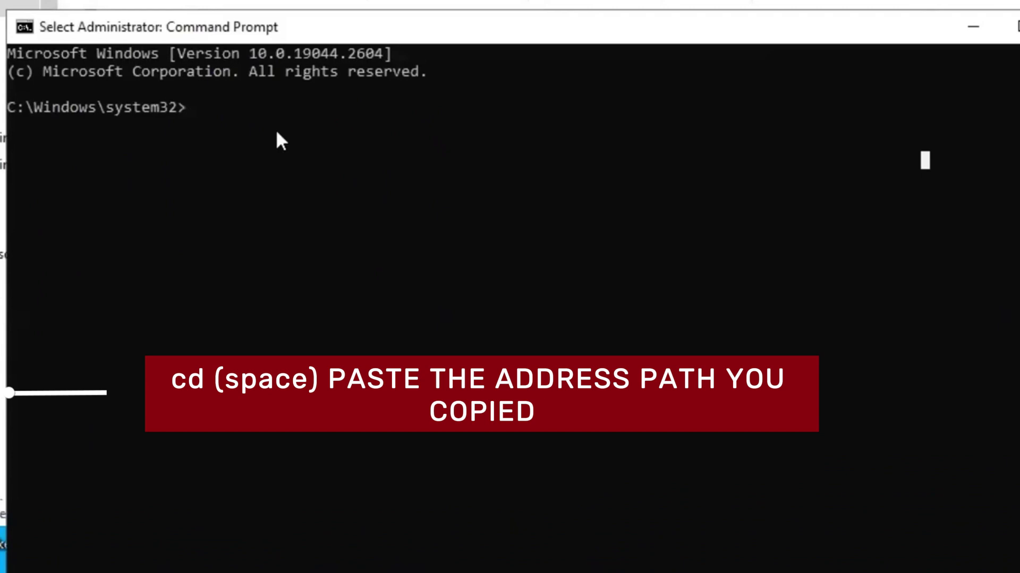
pyautogui.write('cd')
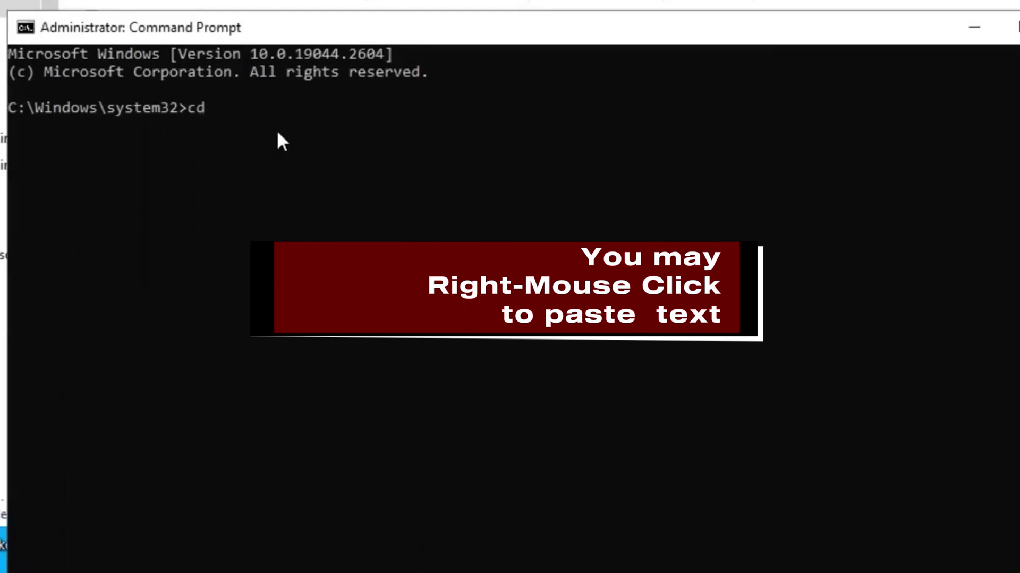
pyautogui.rightClick(278, 133)
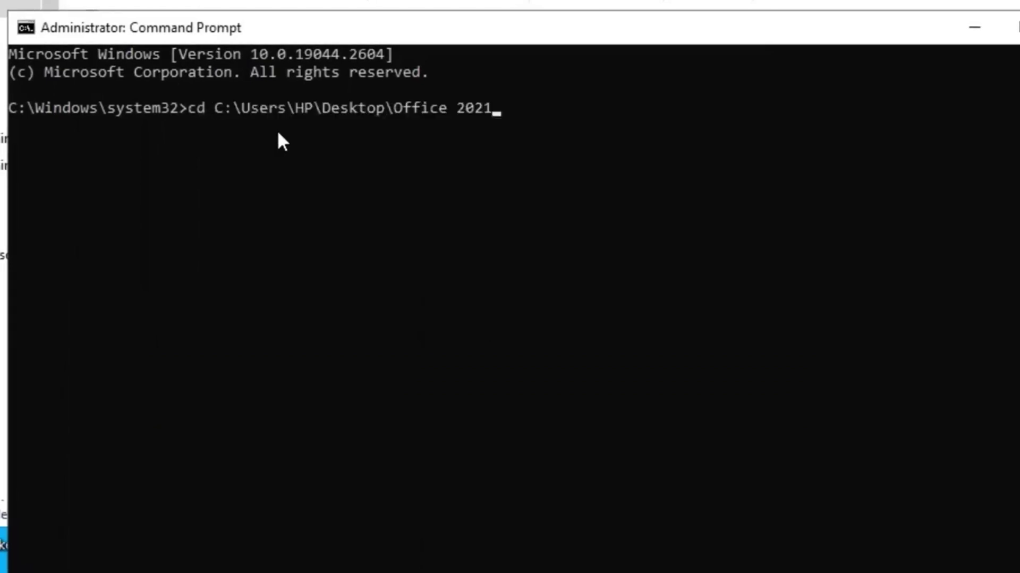
pyautogui.press('Return')
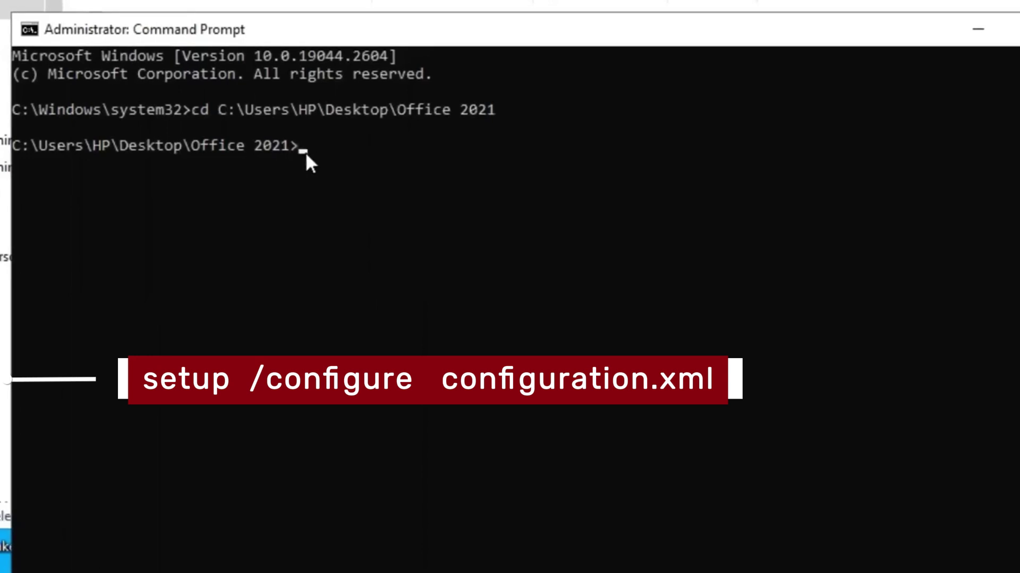
# Step: Run 'setup /configure configuration.xml' to begin the Office 2021 install
pyautogui.write('e')
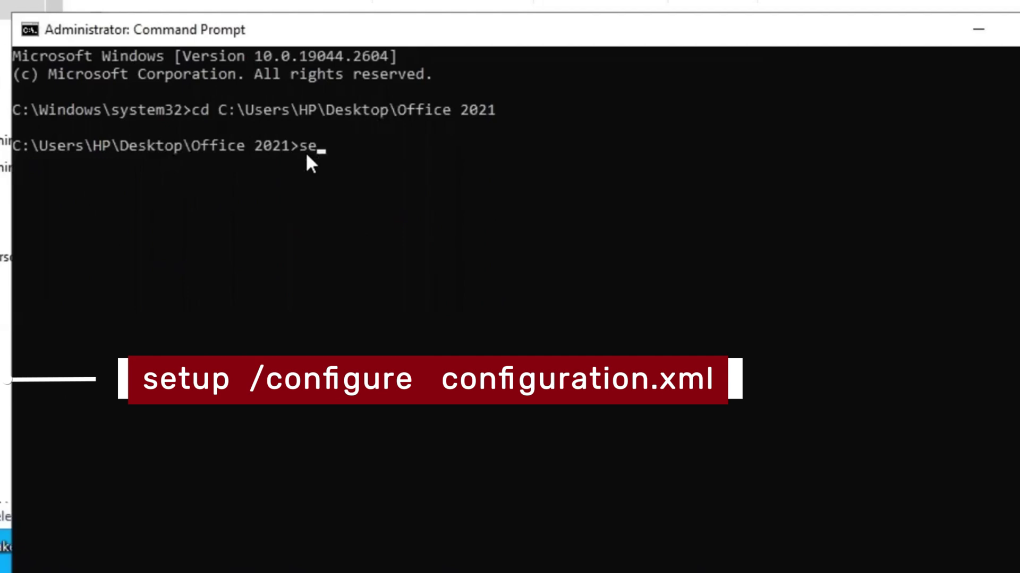
pyautogui.write('tup')
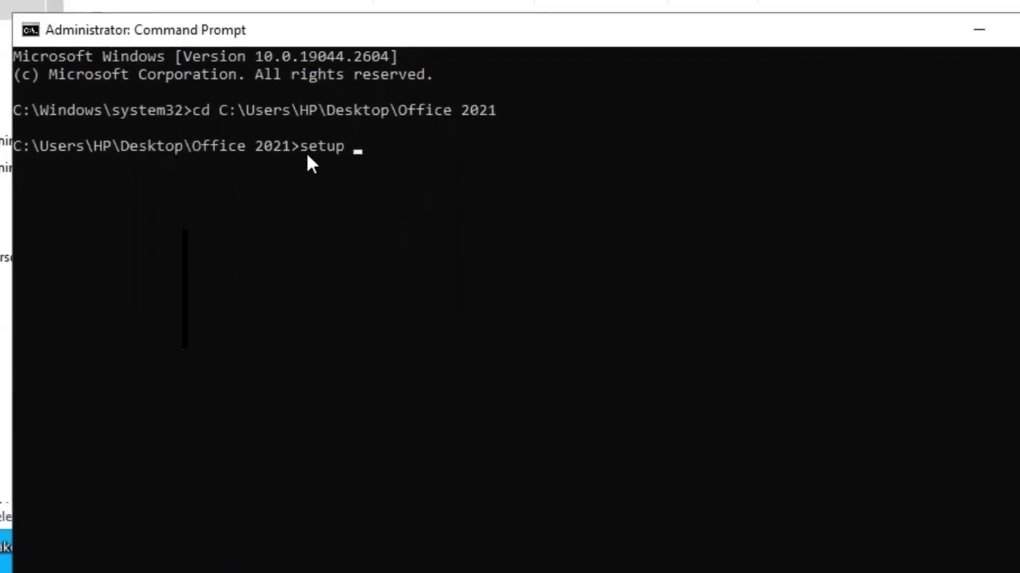
pyautogui.write(' /')
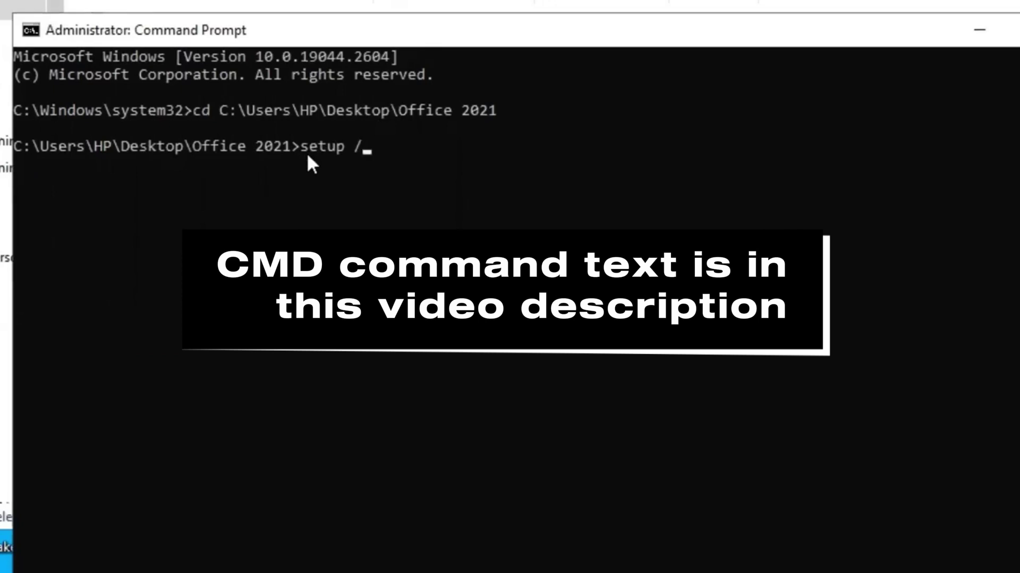
pyautogui.write('config')
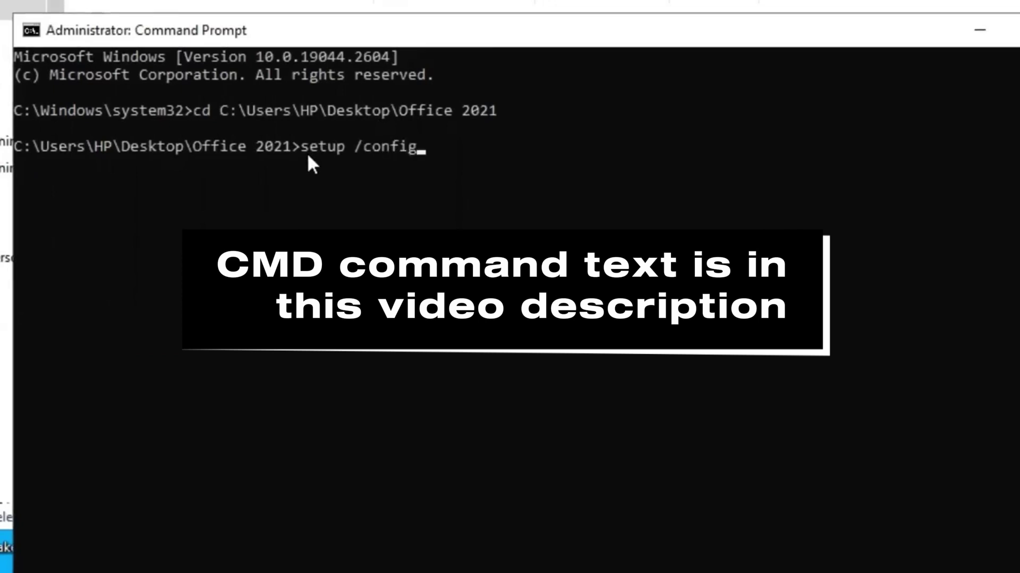
pyautogui.write('ure')
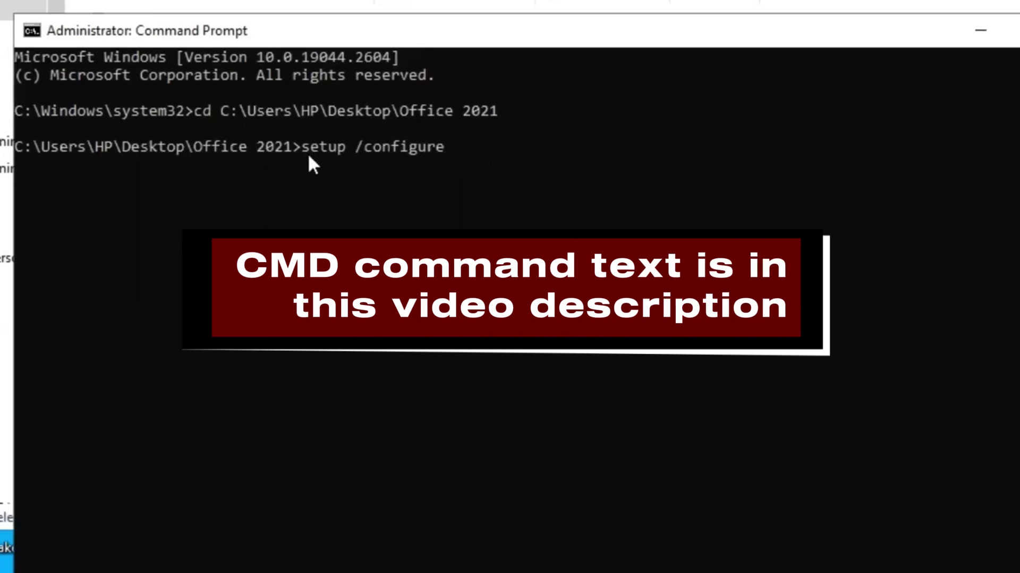
pyautogui.write(' con')
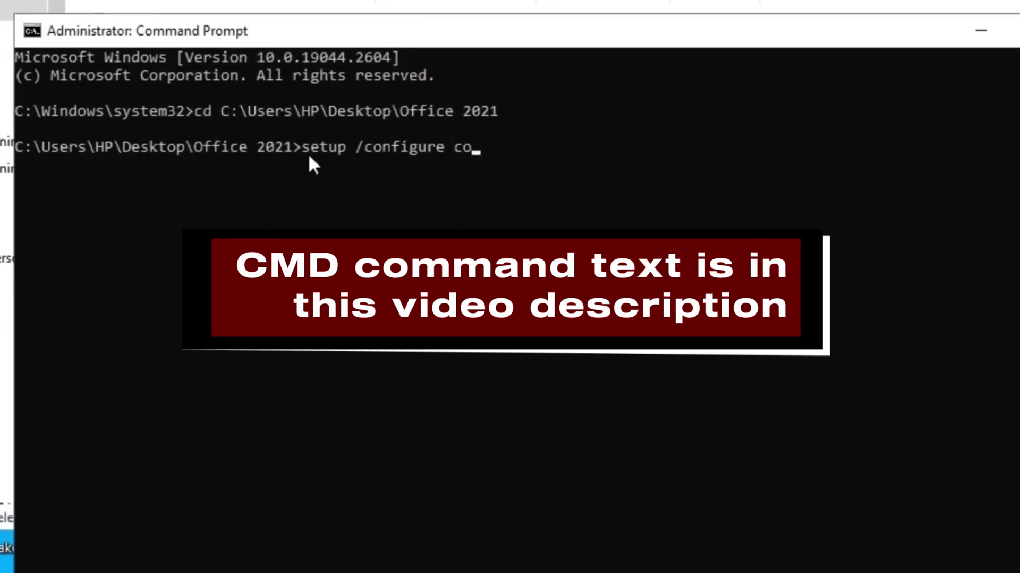
pyautogui.write('figura')
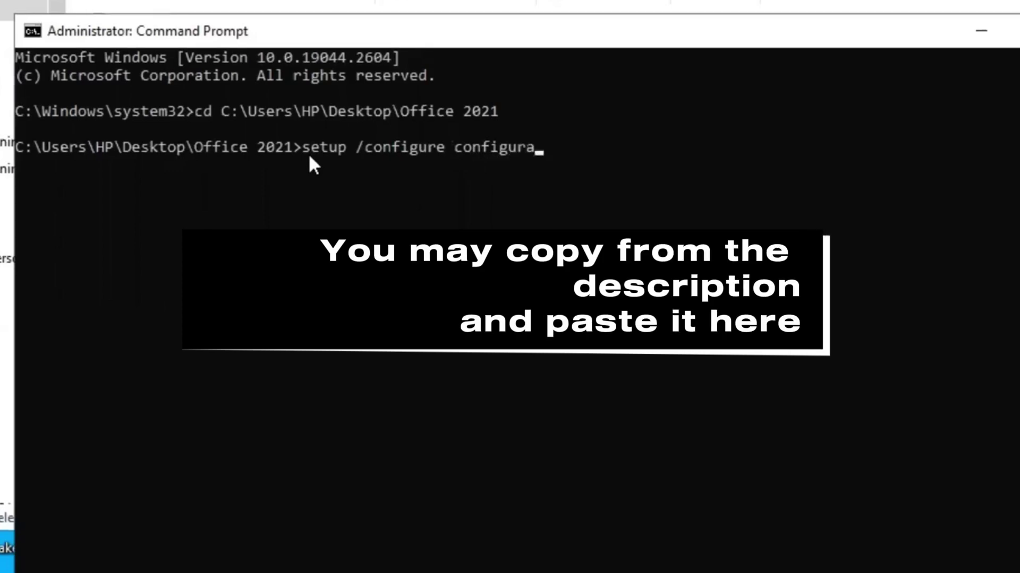
pyautogui.write('tion')
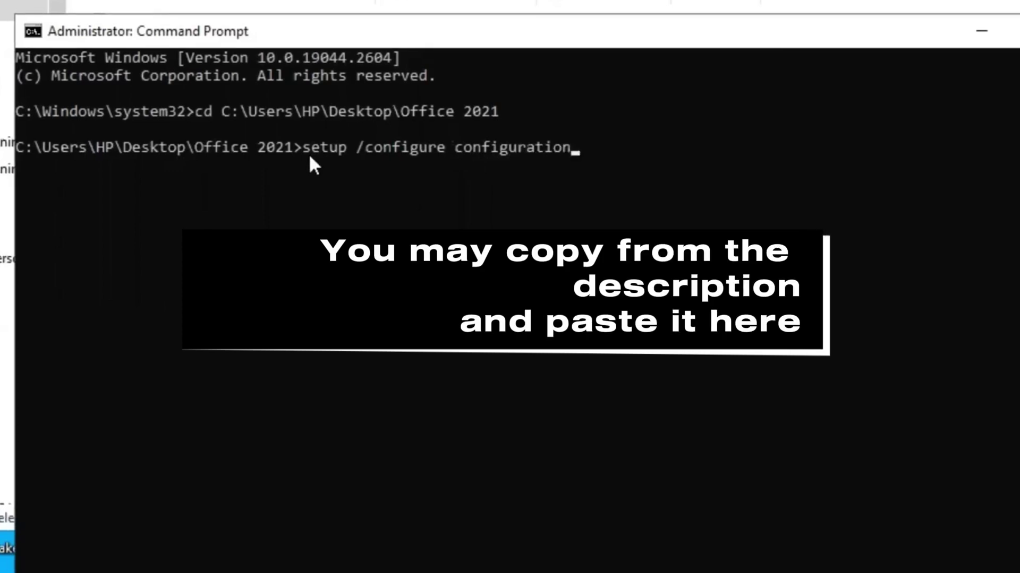
pyautogui.write('.xml')
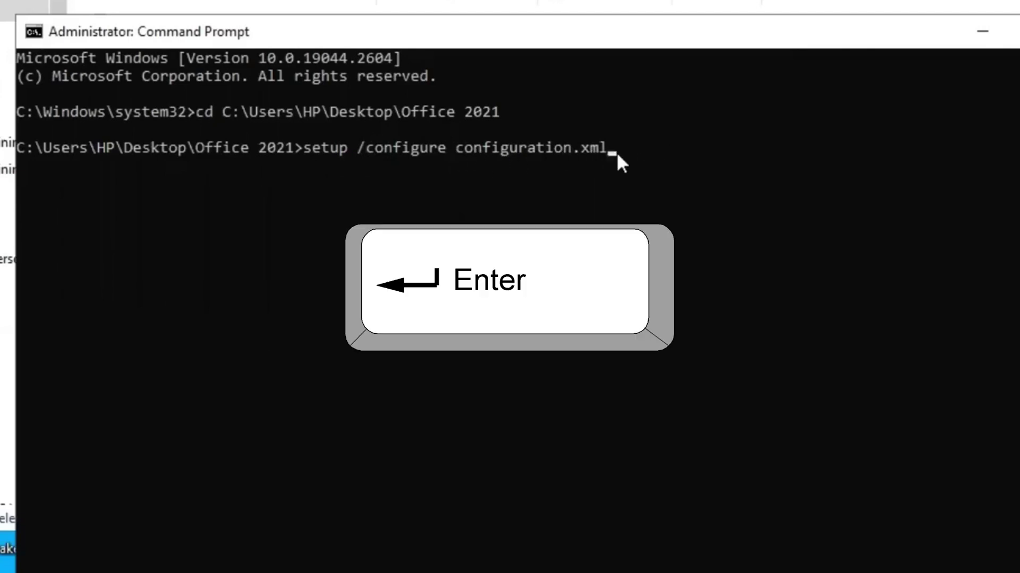
pyautogui.press('Return')
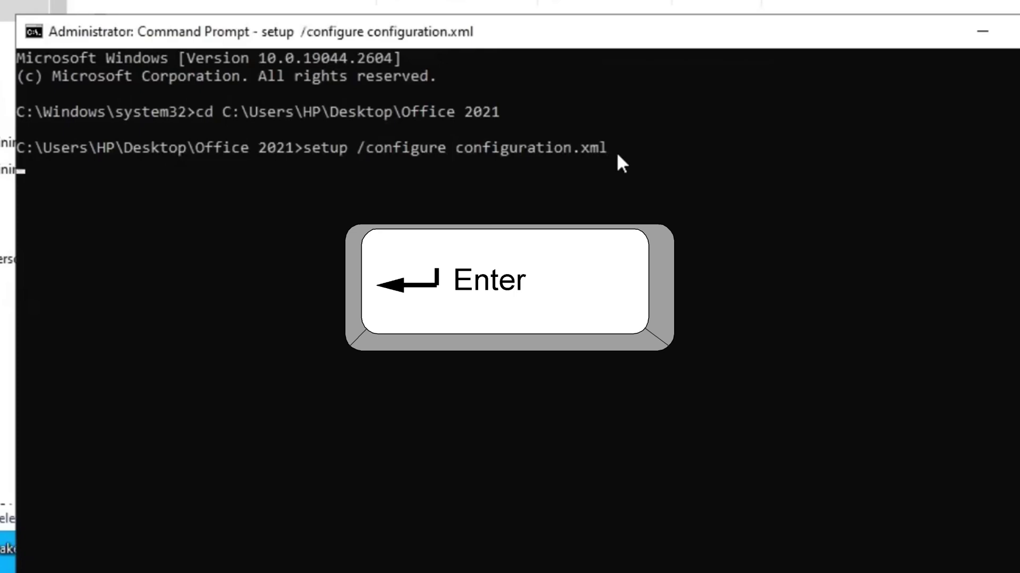